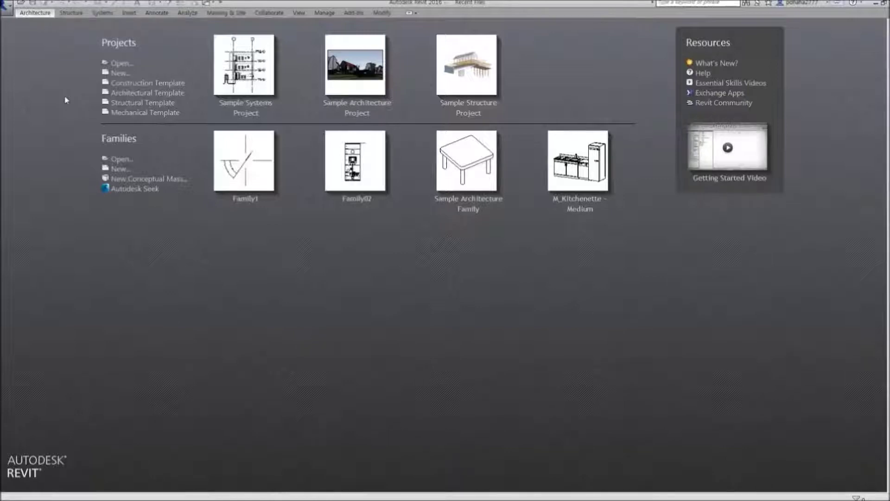
# Step: Create a new project from the Construction Template
pyautogui.click(115, 74)
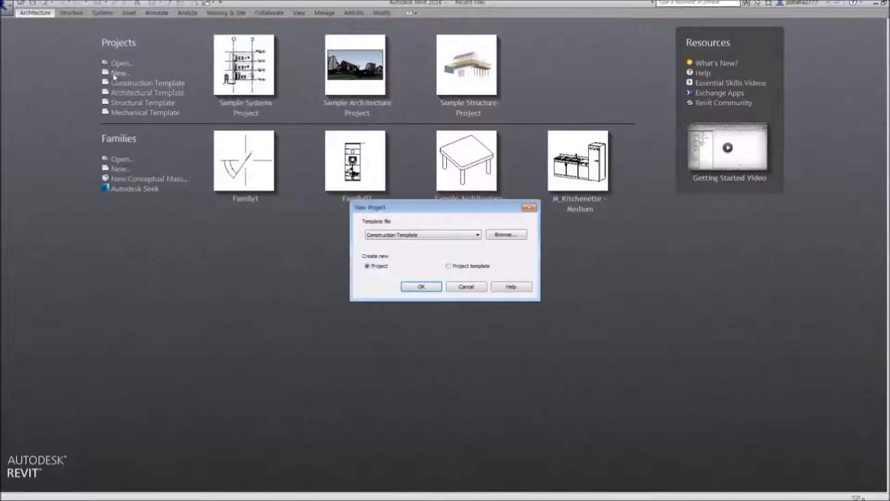
pyautogui.moveTo(413, 213); pyautogui.dragTo(335, 280)
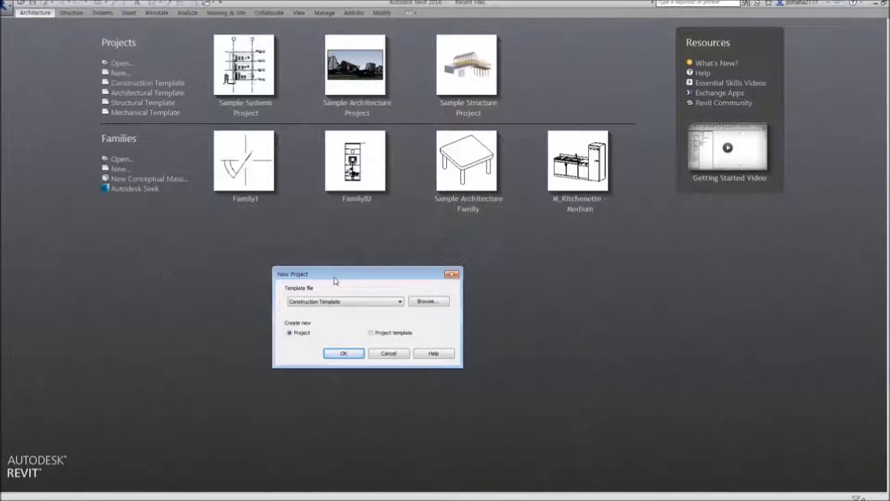
pyautogui.click(335, 354)
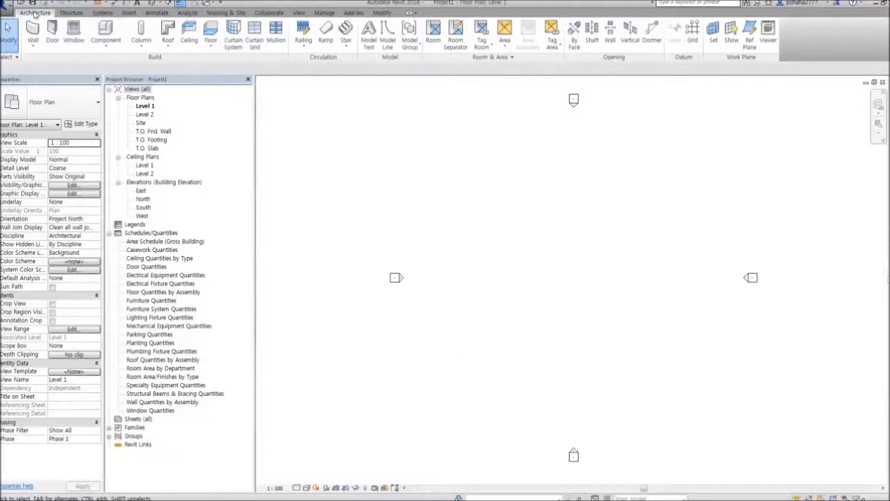
pyautogui.click(76, 14)
pyautogui.click(107, 16)
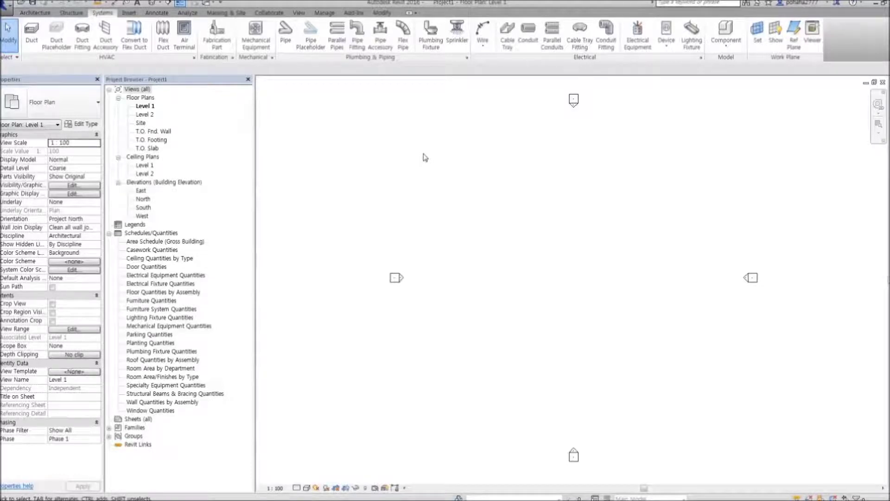
# Step: Draw two connected walls on Level 1: a horizontal one about 12900 mm long and a vertical one about 8400 mm down from its east end
pyautogui.click(34, 13)
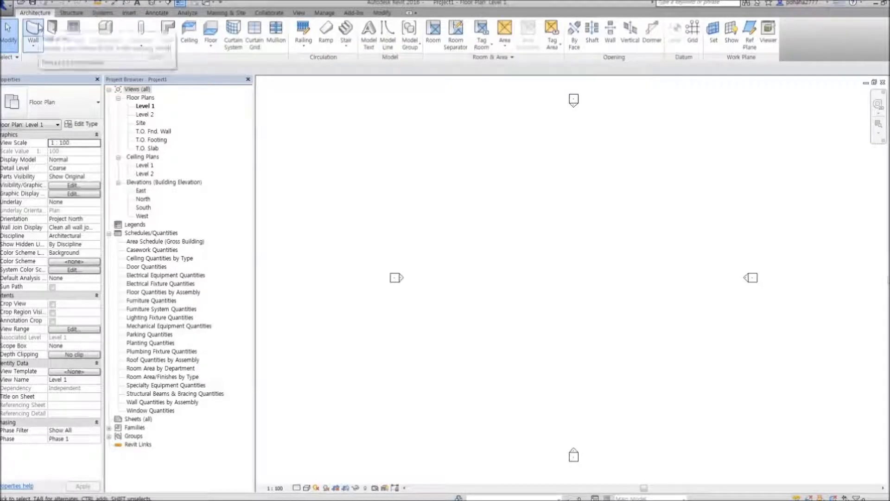
pyautogui.click(39, 29)
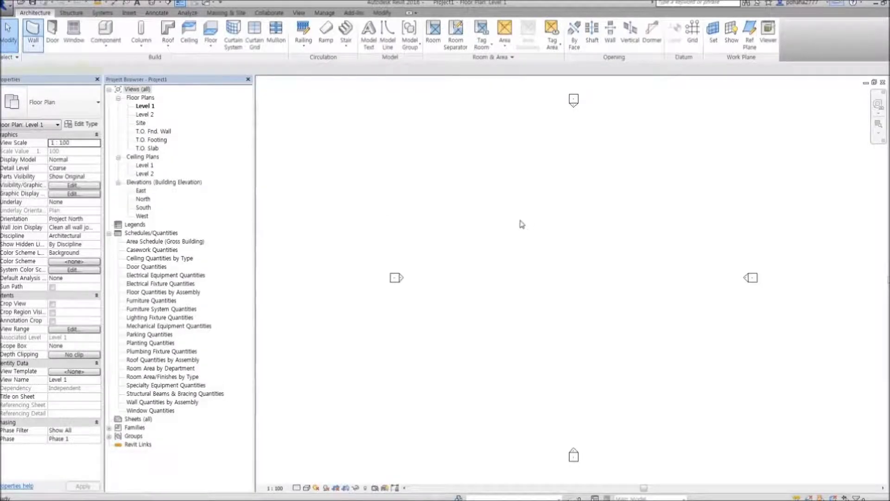
pyautogui.click(452, 225)
pyautogui.click(541, 225)
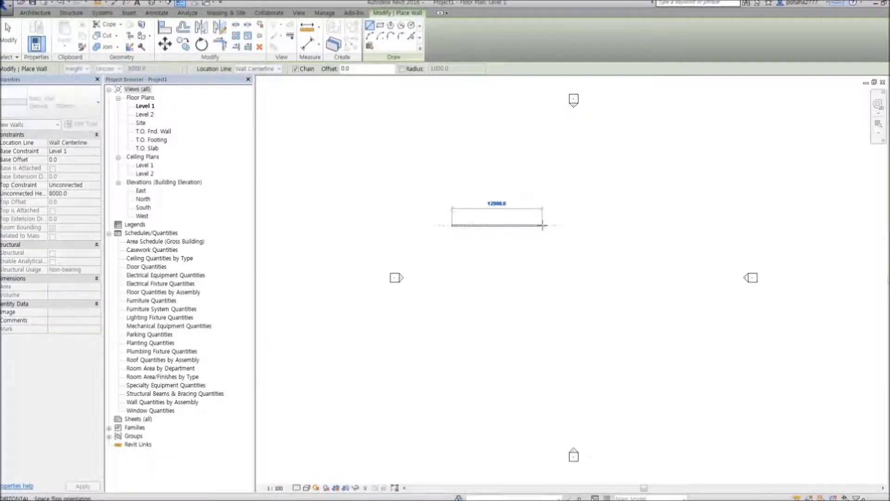
pyautogui.click(542, 284)
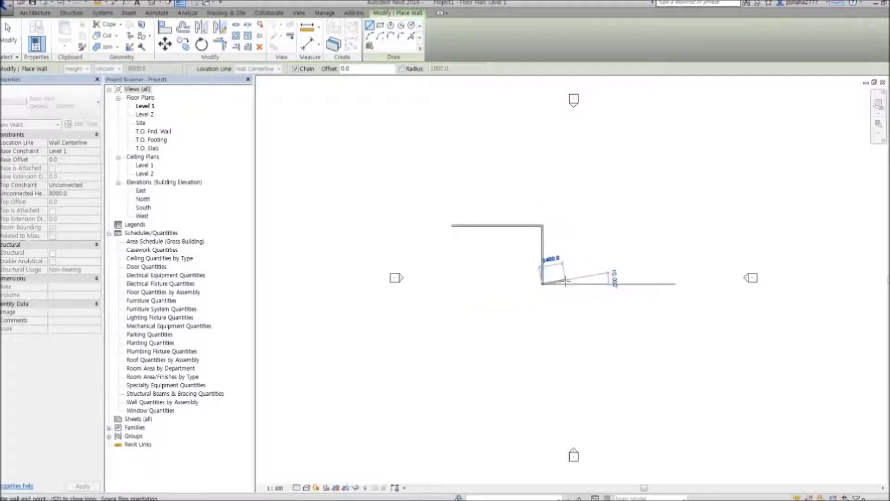
pyautogui.press('Escape')
pyautogui.press('Escape')
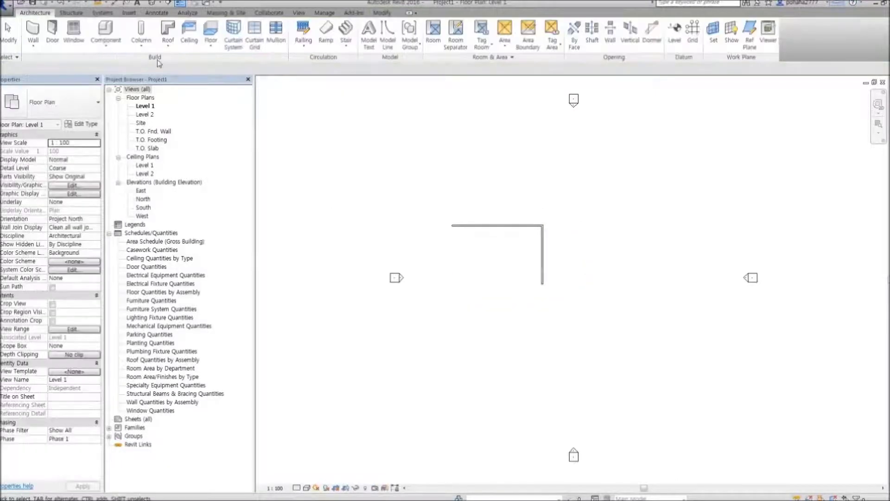
# Step: Draw a horizontal 150 mm diameter pipe at a 1000 mm offset, just below the horizontal wall on Level 1
pyautogui.click(102, 13)
pyautogui.click(285, 31)
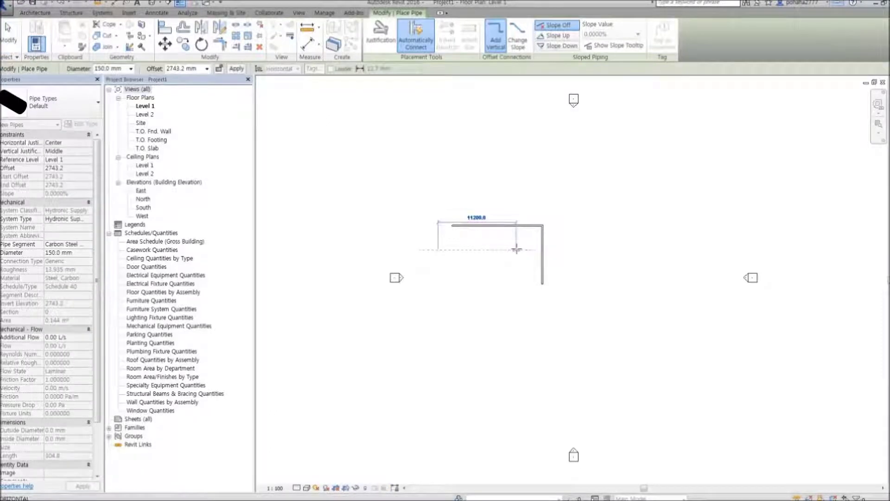
pyautogui.doubleClick(202, 69)
pyautogui.write('1000')
pyautogui.press('Return')
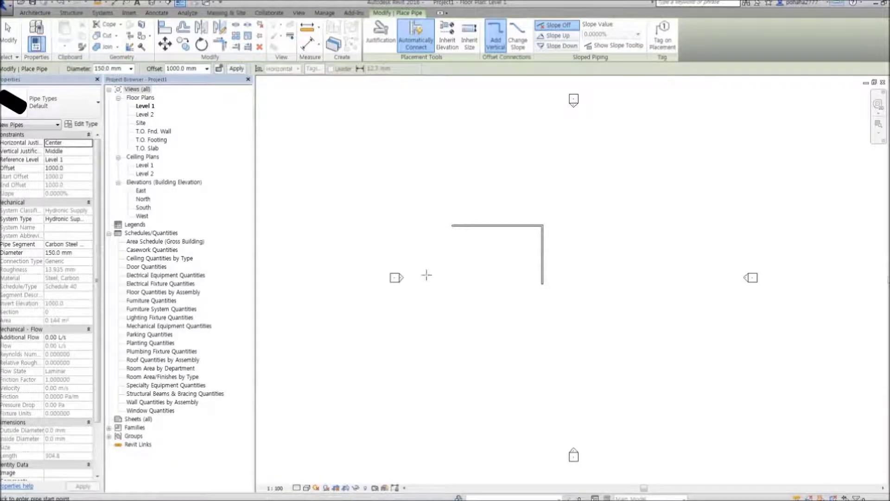
pyautogui.click(428, 256)
pyautogui.click(513, 256)
pyautogui.press('Escape')
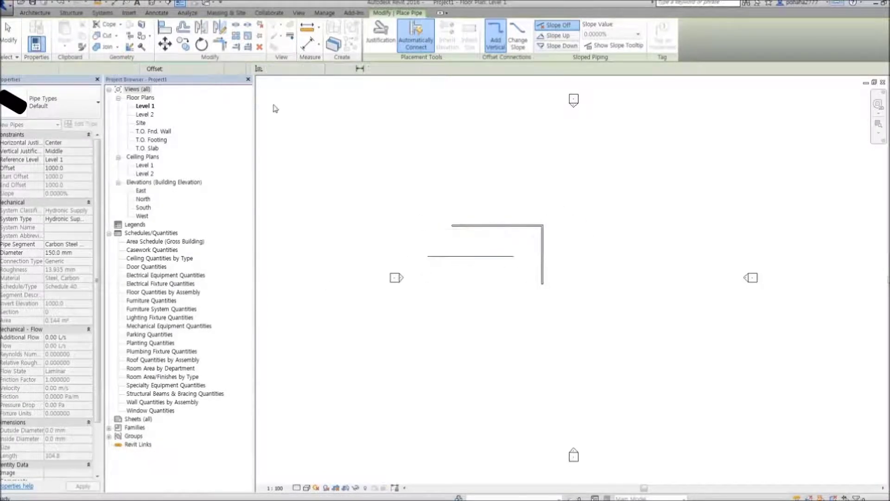
pyautogui.press('Escape')
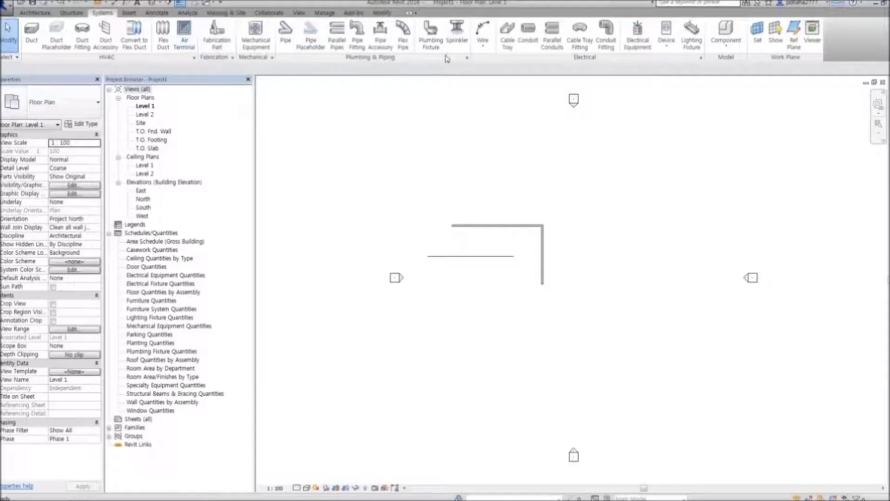
# Step: Draw a horizontal 300 x 100 mm ladder cable tray at a 1000 mm offset, below the pipe on Level 1
pyautogui.click(507, 41)
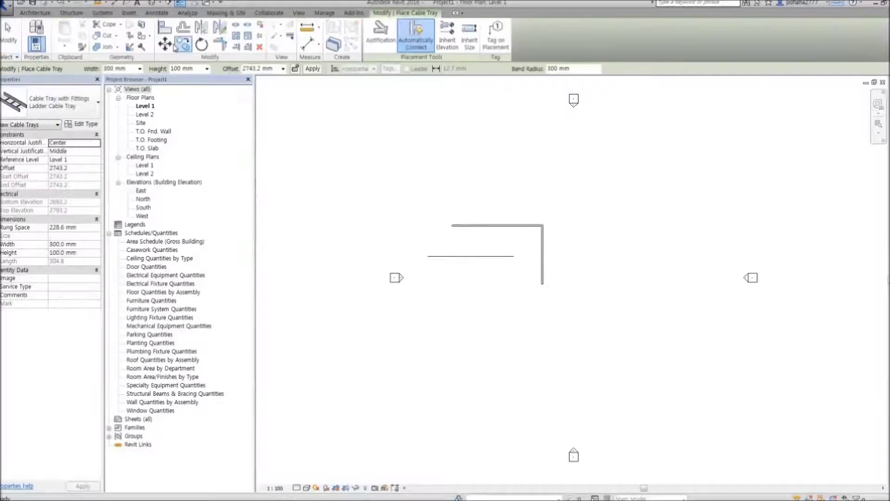
pyautogui.doubleClick(255, 68)
pyautogui.press('BackSpace')
pyautogui.write('1000')
pyautogui.press('Return')
pyautogui.click(460, 287)
pyautogui.click(519, 286)
pyautogui.press('Escape')
pyautogui.press('Escape')
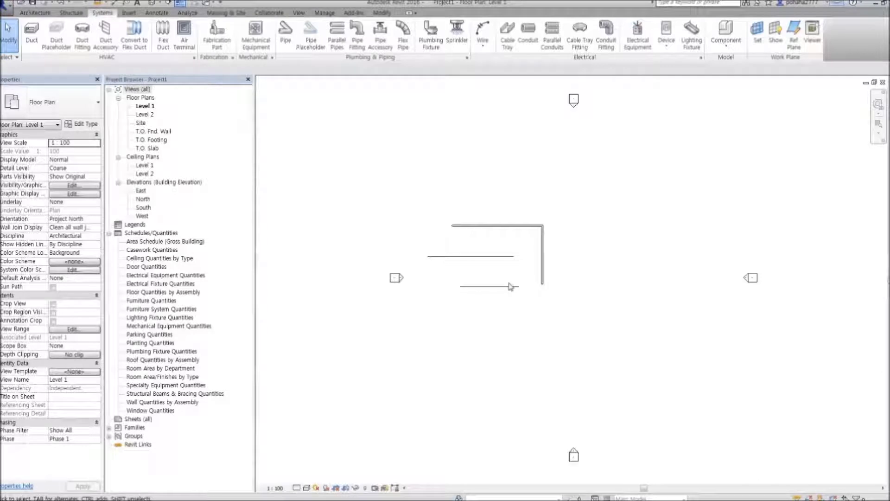
# Step: Open the default 3D view and examine the walls, pipe and cable tray from an angle
pyautogui.click(152, 3)
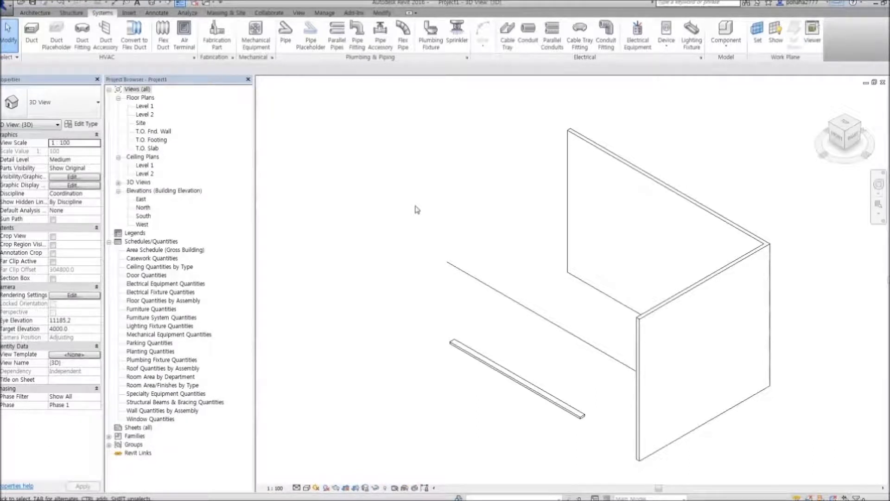
pyautogui.keyDown('shift'); pyautogui.moveTo(383, 213); pyautogui.dragTo(364, 253, button='middle'); pyautogui.keyUp('shift')
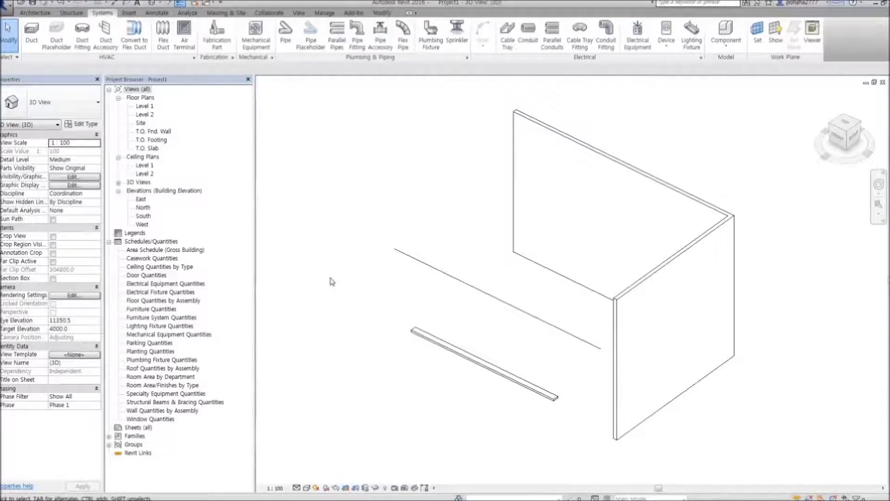
# Step: Draw a second horizontal 150 mm pipe on Level 1 at a 500 mm offset, between the first pipe and the cable tray
pyautogui.doubleClick(148, 106)
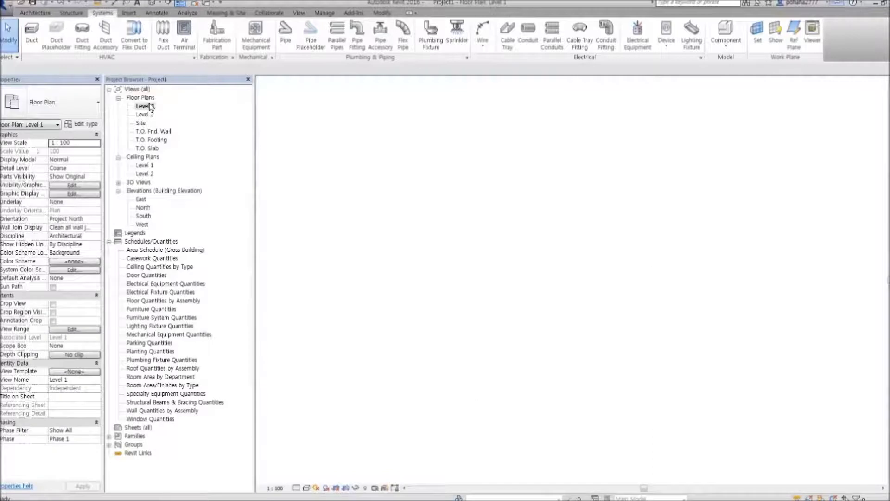
pyautogui.click(285, 32)
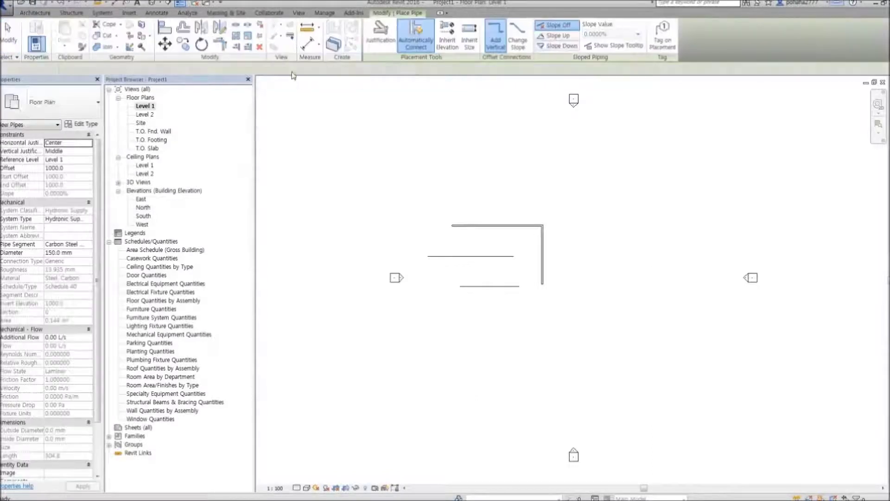
pyautogui.click(172, 69)
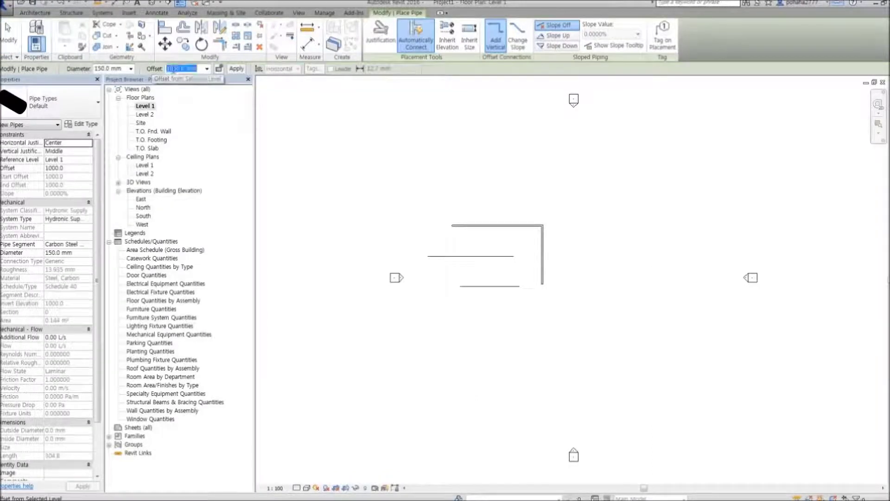
pyautogui.write('2000')
pyautogui.press('Return')
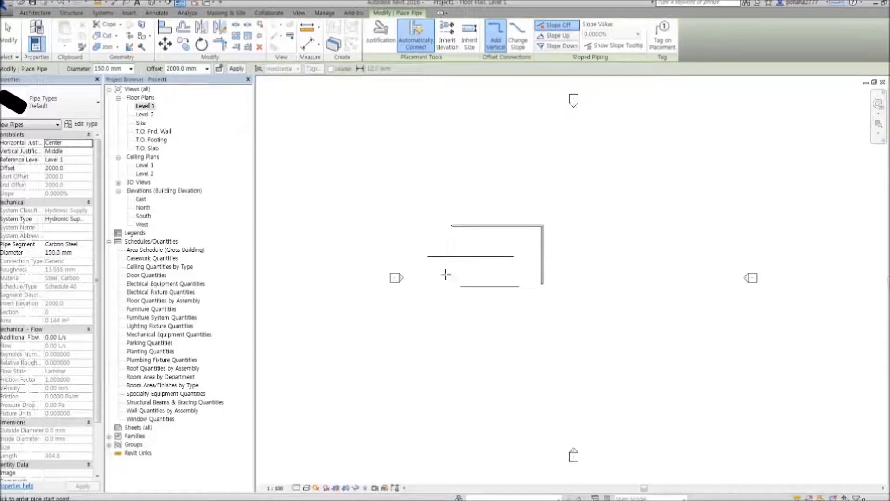
pyautogui.write('500')
pyautogui.press('Return')
pyautogui.click(461, 273)
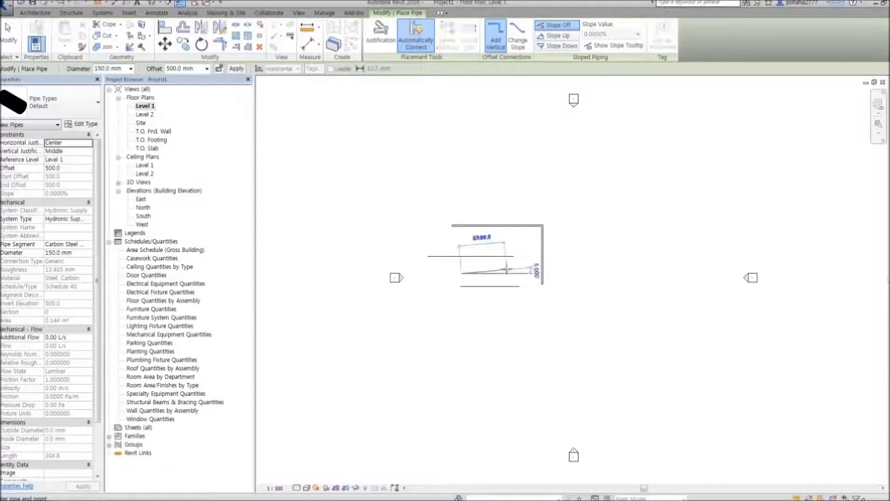
pyautogui.press('Escape')
pyautogui.press('Escape')
# Step: Display the model in the 3D view with the Fine detail level and the Shaded visual style
pyautogui.click(151, 2)
pyautogui.keyDown('shift'); pyautogui.moveTo(448, 234); pyautogui.dragTo(681, 341, button='middle'); pyautogui.keyUp('shift')
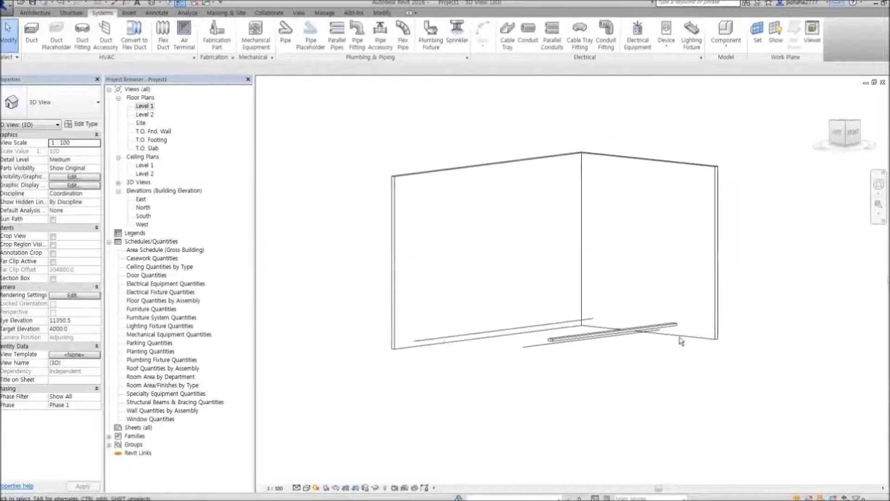
pyautogui.click(296, 488)
pyautogui.click(317, 478)
pyautogui.keyDown('shift'); pyautogui.moveTo(536, 370); pyautogui.dragTo(484, 421, button='middle'); pyautogui.keyUp('shift')
pyautogui.click(306, 488)
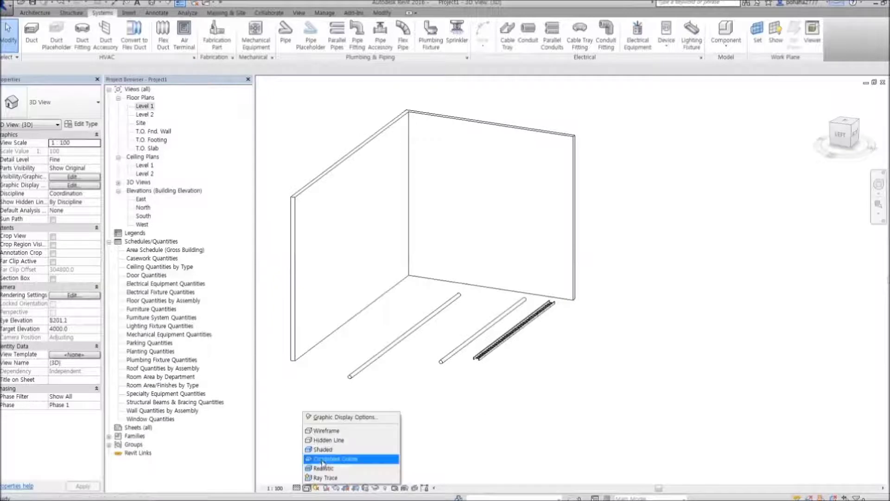
pyautogui.click(352, 446)
pyautogui.keyDown('shift'); pyautogui.moveTo(392, 425); pyautogui.dragTo(487, 416, button='middle'); pyautogui.keyUp('shift')
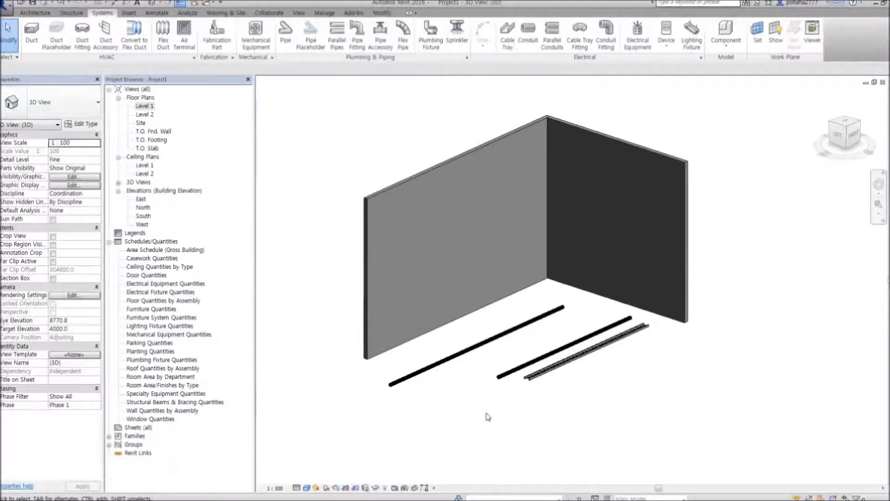
# Step: Look through the project's floor plan and ceiling plan entries and expand the list of 3D views
pyautogui.click(143, 114)
pyautogui.click(147, 141)
pyautogui.click(142, 158)
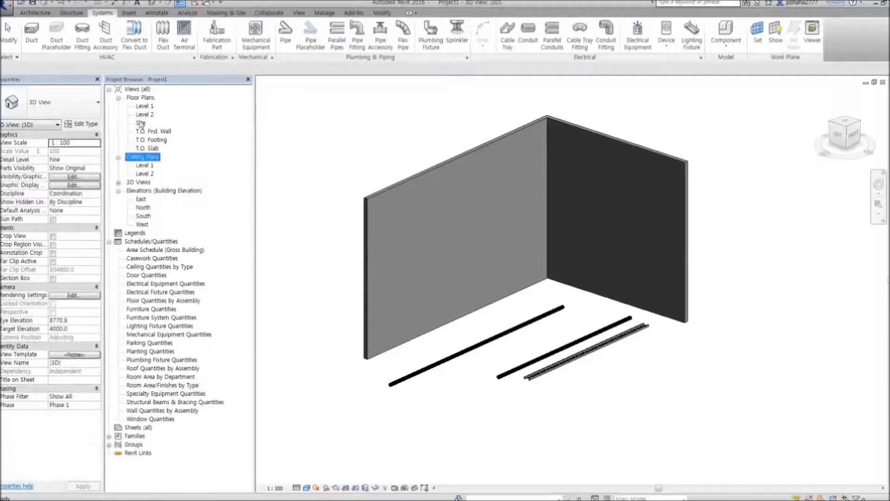
pyautogui.click(140, 98)
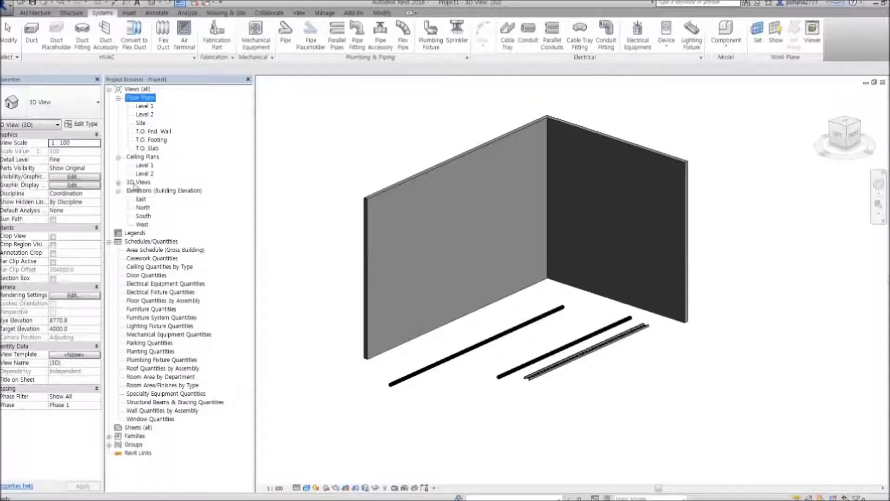
pyautogui.click(119, 183)
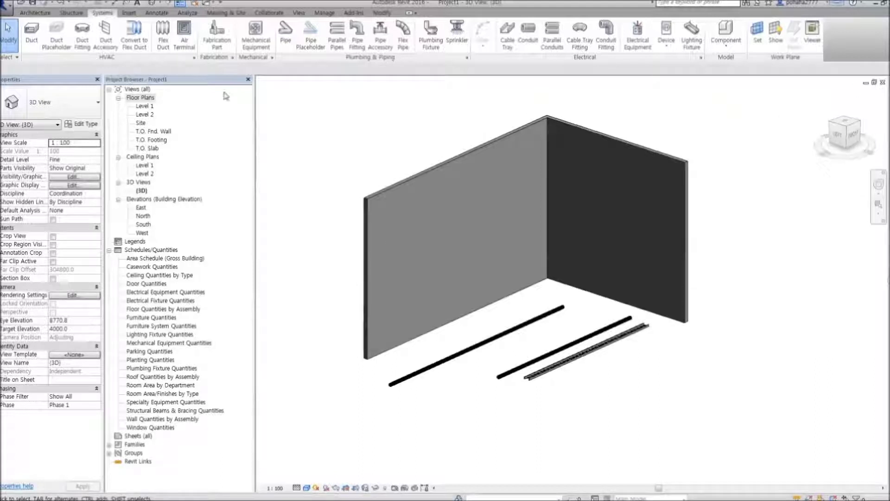
# Step: Delete the horizontal wall in the Level 1 floor plan
pyautogui.doubleClick(150, 107)
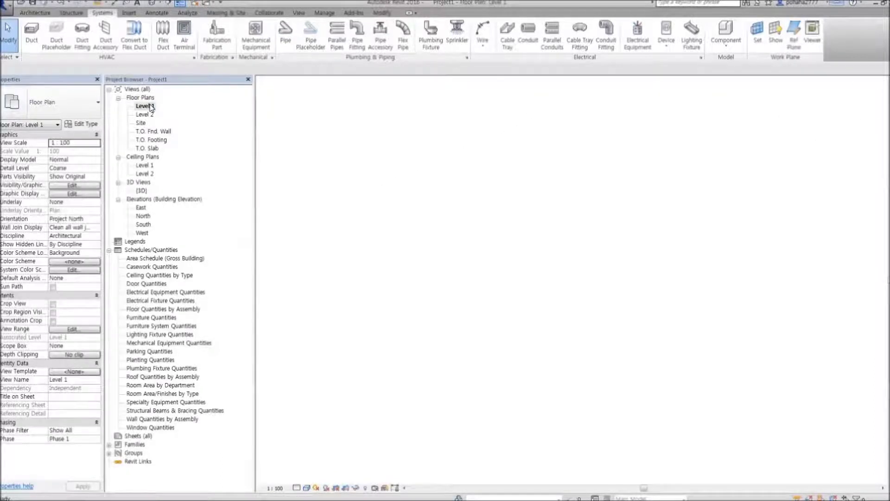
pyautogui.scroll(5, 504, 259)
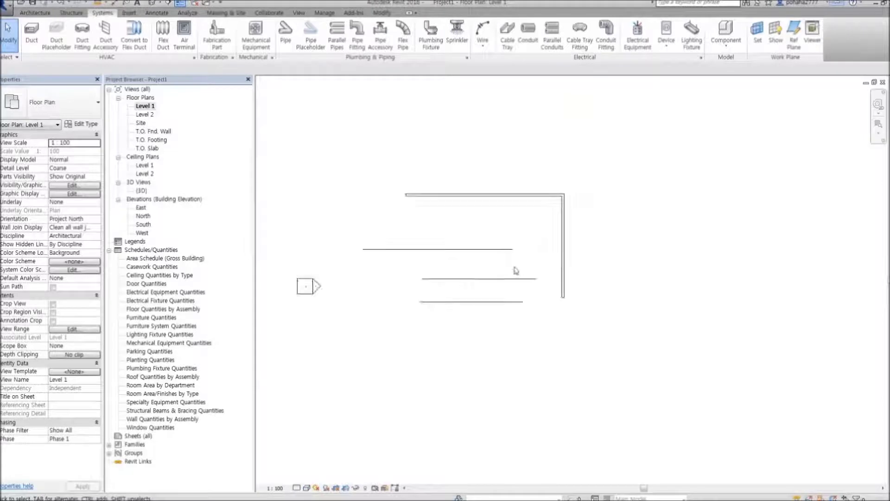
pyautogui.click(468, 206)
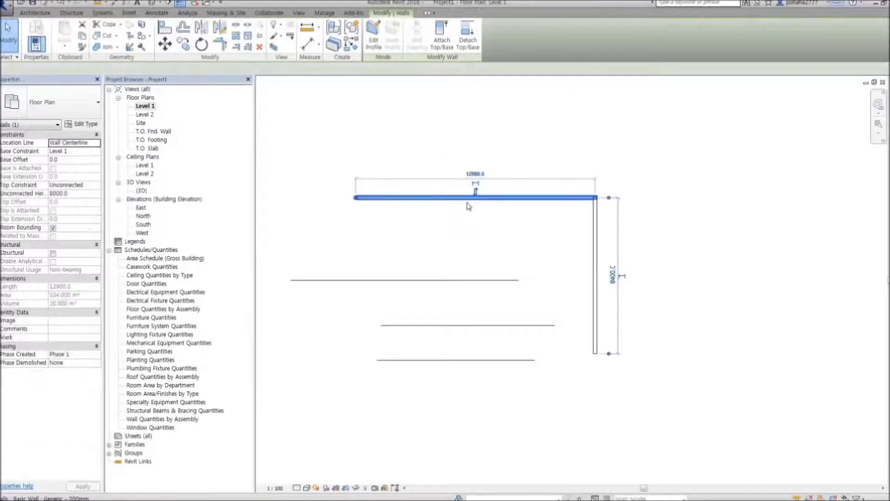
pyautogui.press('Delete')
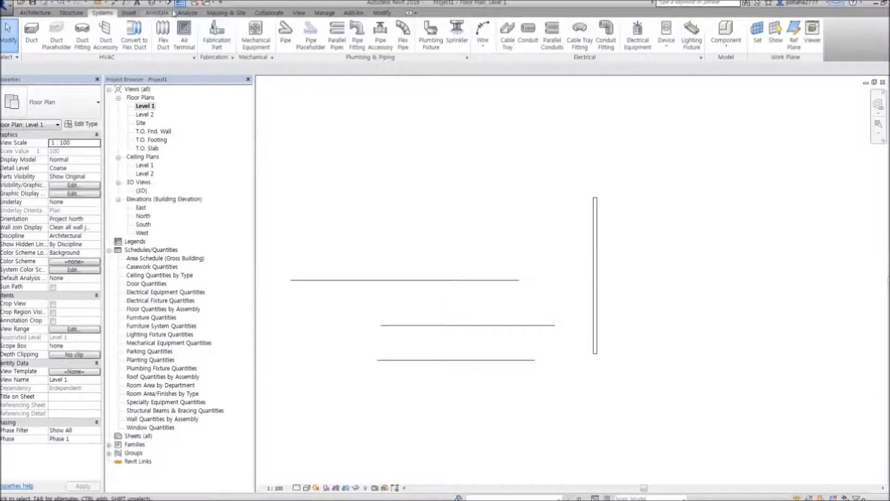
# Step: Examine the model in the 3D view, the South elevation and the Level 2 ceiling plan
pyautogui.click(159, 6)
pyautogui.click(163, 13)
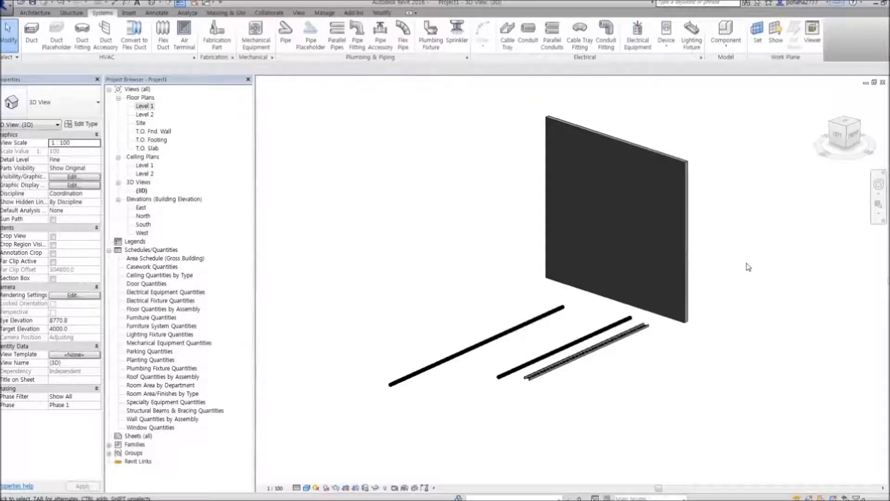
pyautogui.doubleClick(144, 224)
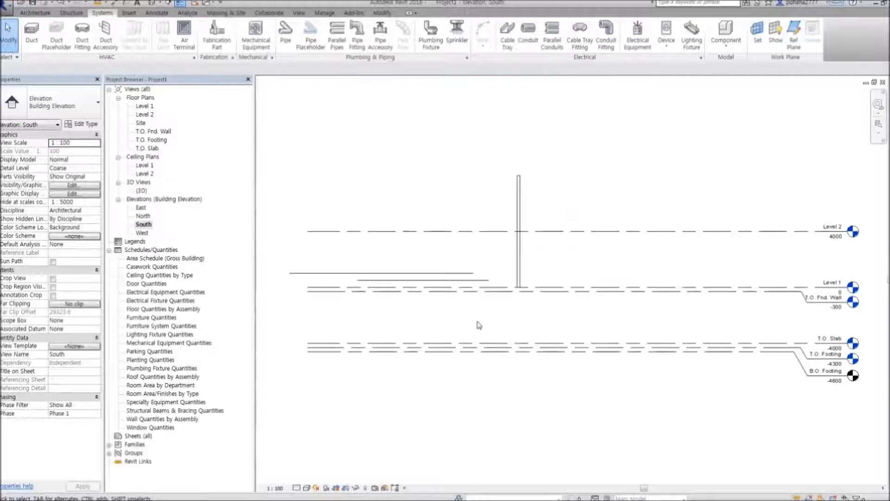
pyautogui.doubleClick(144, 173)
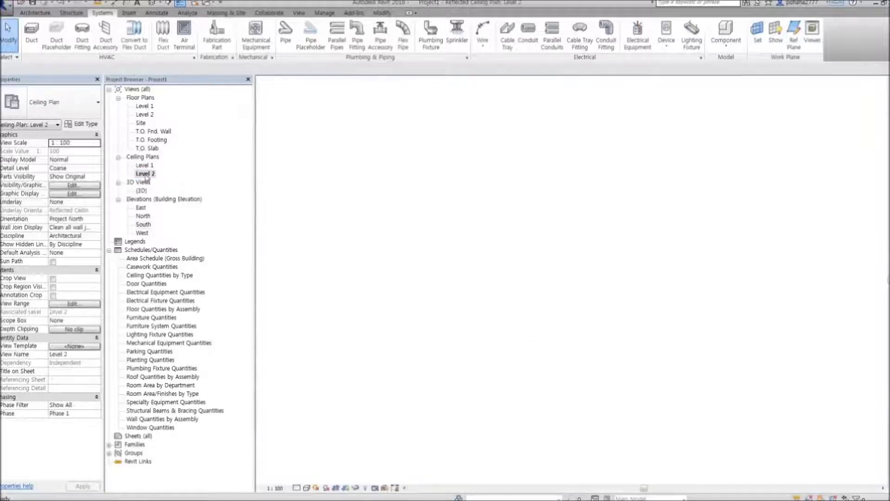
# Step: View the Level 1 ceiling plan, the T.O. Slab floor plan and the Level 2 floor plan in turn
pyautogui.doubleClick(145, 165)
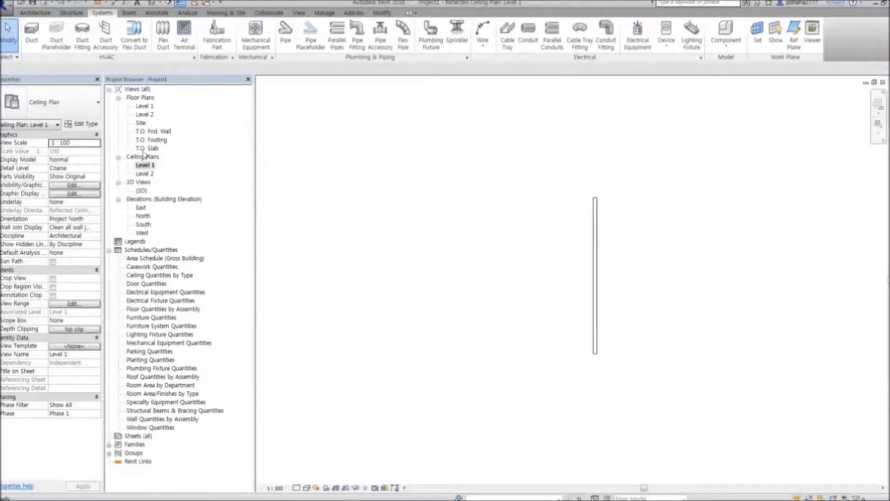
pyautogui.doubleClick(148, 148)
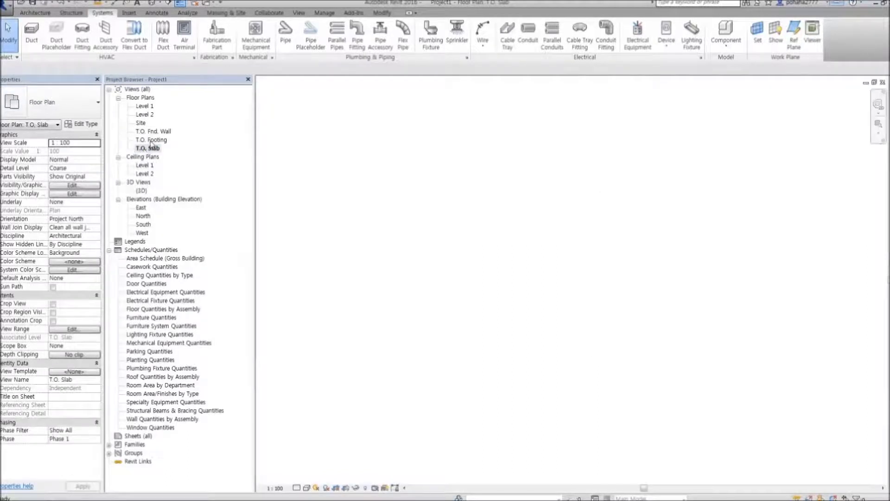
pyautogui.doubleClick(143, 114)
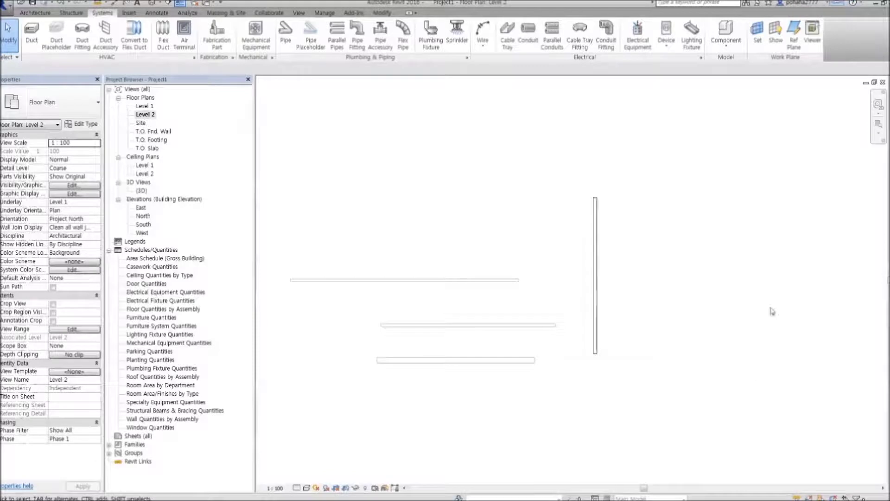
# Step: Restore the view windows to a cascade and close the T.O. Slab plan, both ceiling plans and the South elevation
pyautogui.click(873, 82)
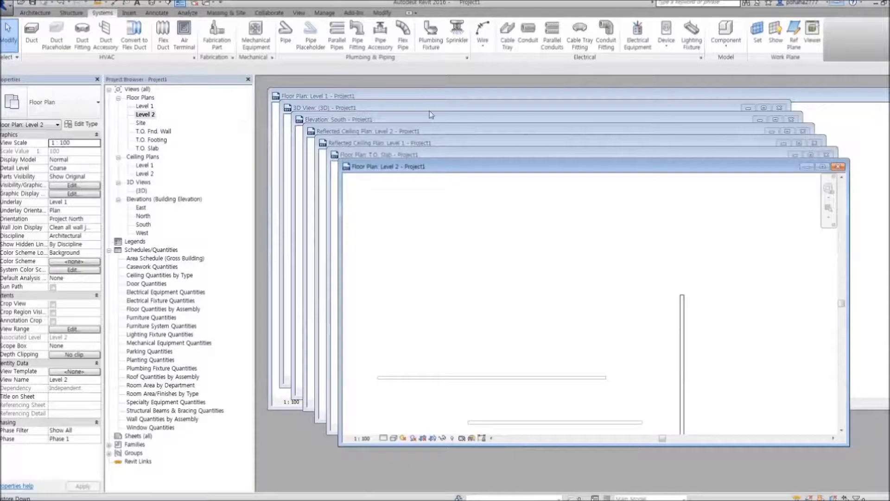
pyautogui.moveTo(459, 167); pyautogui.dragTo(449, 202)
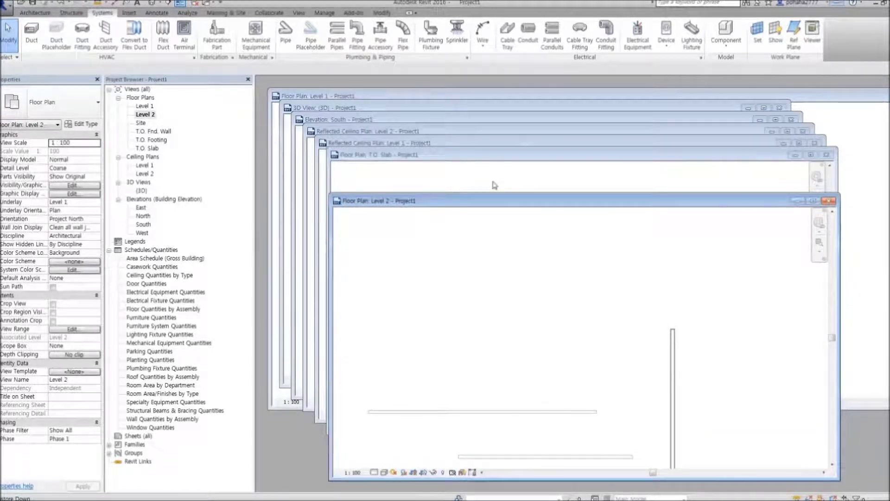
pyautogui.click(494, 185)
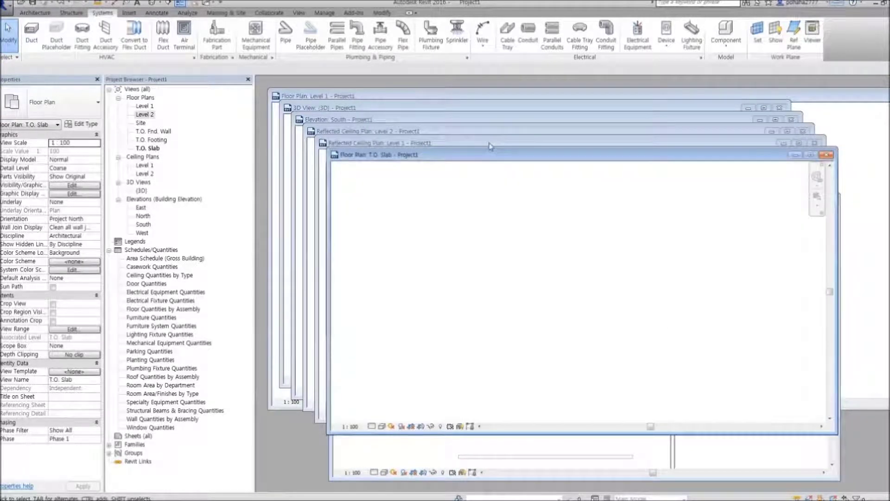
pyautogui.click(826, 154)
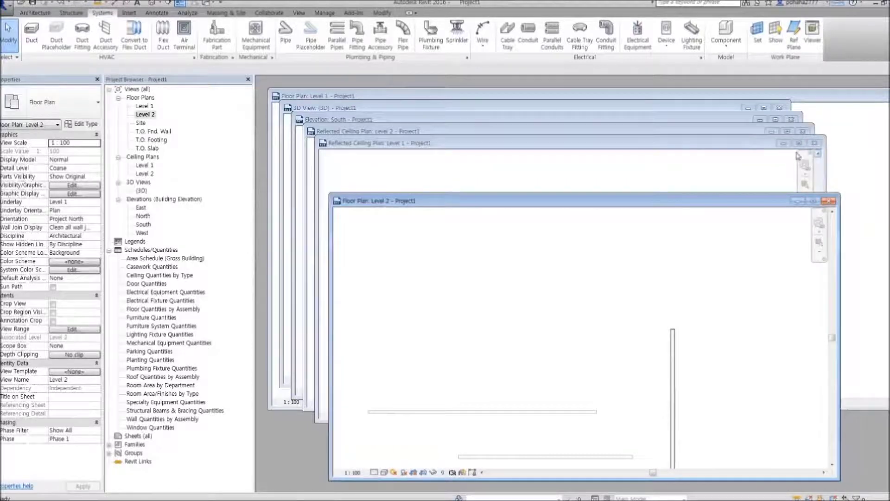
pyautogui.click(814, 142)
pyautogui.click(803, 131)
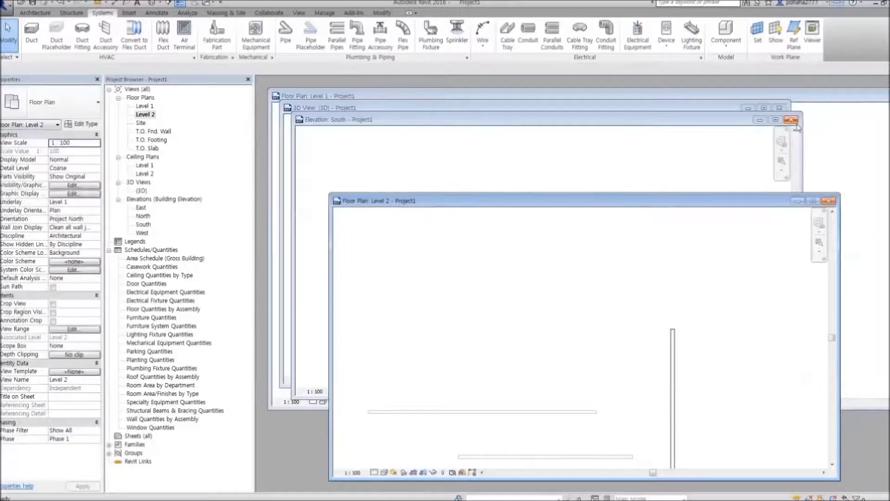
pyautogui.click(791, 120)
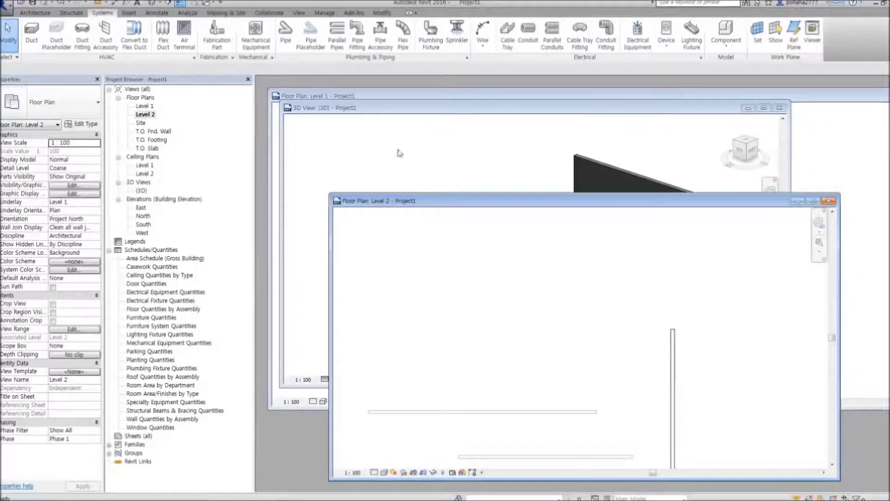
# Step: Reopen the South elevation to view its levels, and close both it and the Level 2 floor plan
pyautogui.click(145, 216)
pyautogui.doubleClick(143, 224)
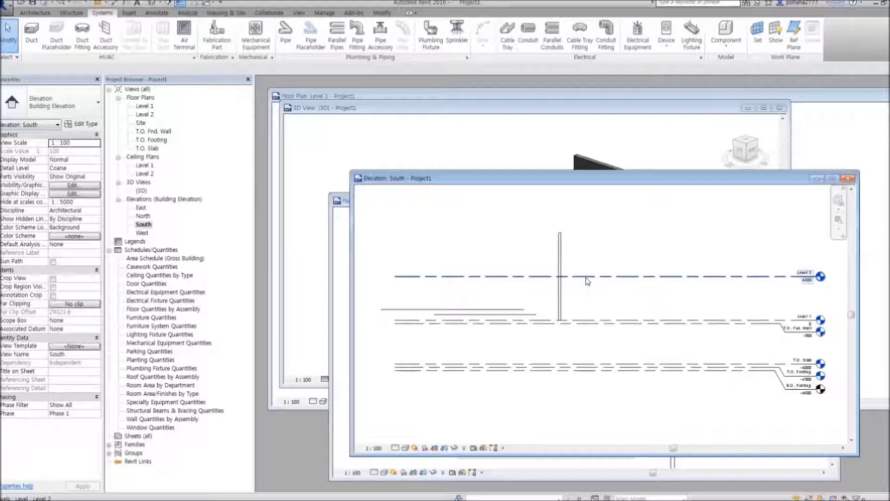
pyautogui.click(847, 179)
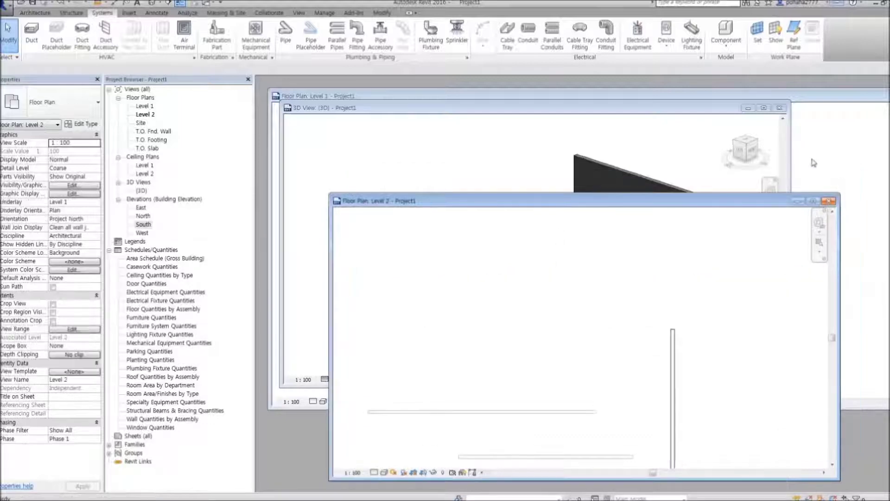
pyautogui.click(829, 201)
# Step: Maximize the 3D view, fit the model in it and orbit around the wall, pipes and cable tray
pyautogui.moveTo(493, 244); pyautogui.dragTo(507, 211, button='middle')
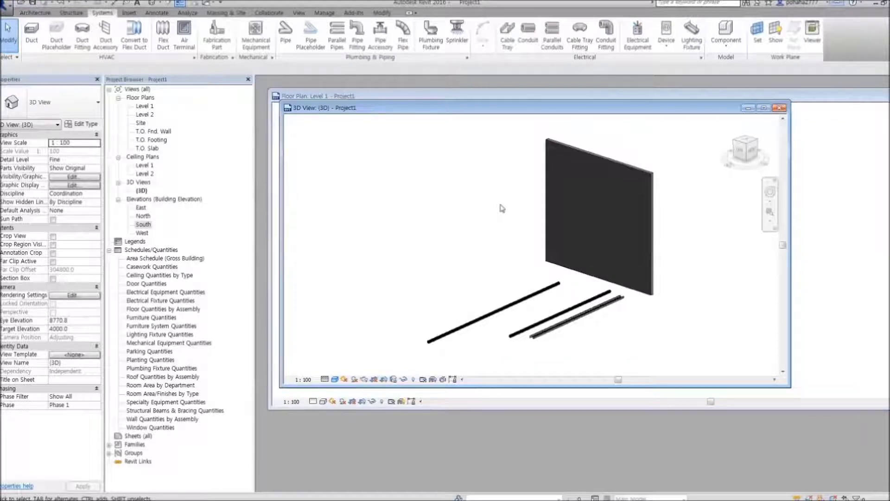
pyautogui.click(764, 108)
pyautogui.press('z')
pyautogui.press('f')
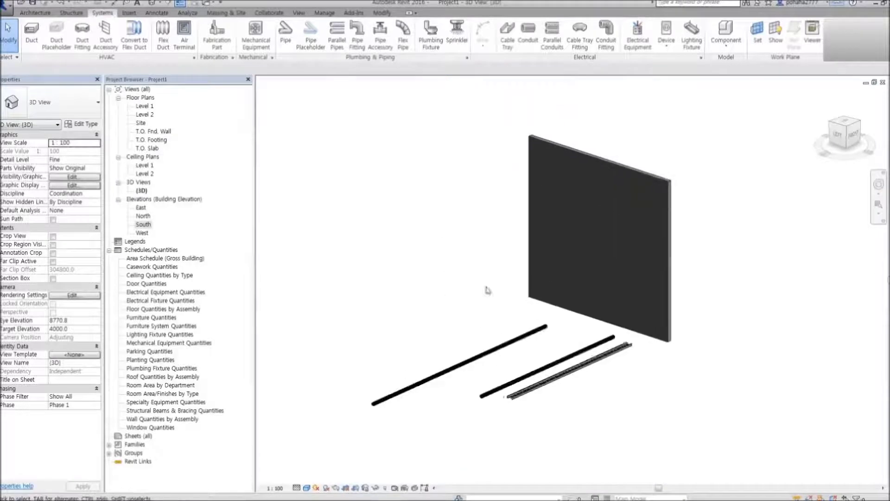
pyautogui.moveTo(514, 272)
pyautogui.keyDown('shift'); pyautogui.mouseDown(button='middle')
pyautogui.moveTo(495, 370)
pyautogui.moveTo(512, 304)
pyautogui.moveTo(726, 235)
pyautogui.moveTo(751, 149)
pyautogui.moveTo(505, 283)
pyautogui.mouseUp(button='middle'); pyautogui.keyUp('shift')
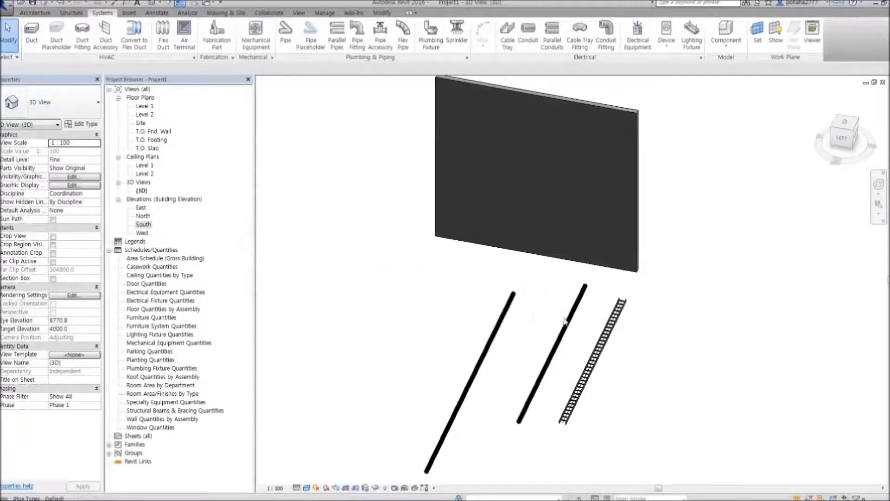
pyautogui.keyDown('shift'); pyautogui.moveTo(579, 338); pyautogui.dragTo(700, 333, button='middle'); pyautogui.keyUp('shift')
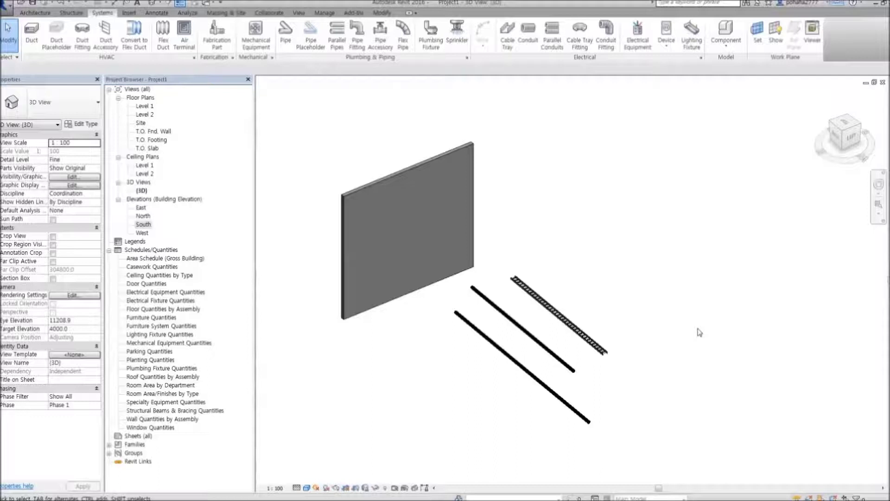
pyautogui.click(606, 351)
pyautogui.click(164, 44)
pyautogui.click(537, 294)
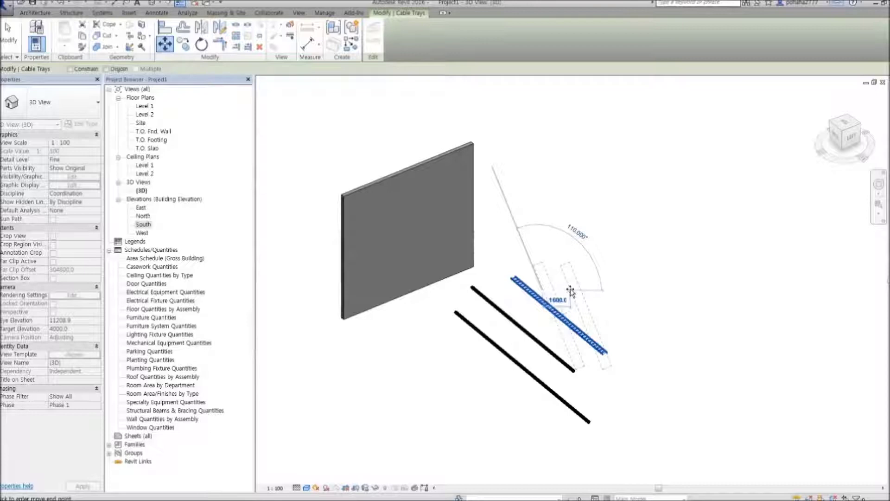
# Step: Check the view properties of the Level 1 floor plan and the North elevation, and return to the 3D view
pyautogui.click(145, 106)
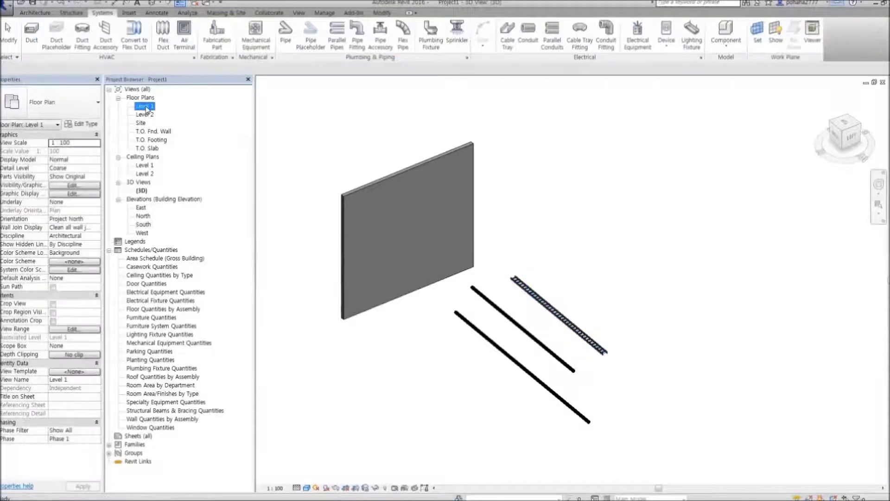
pyautogui.click(149, 217)
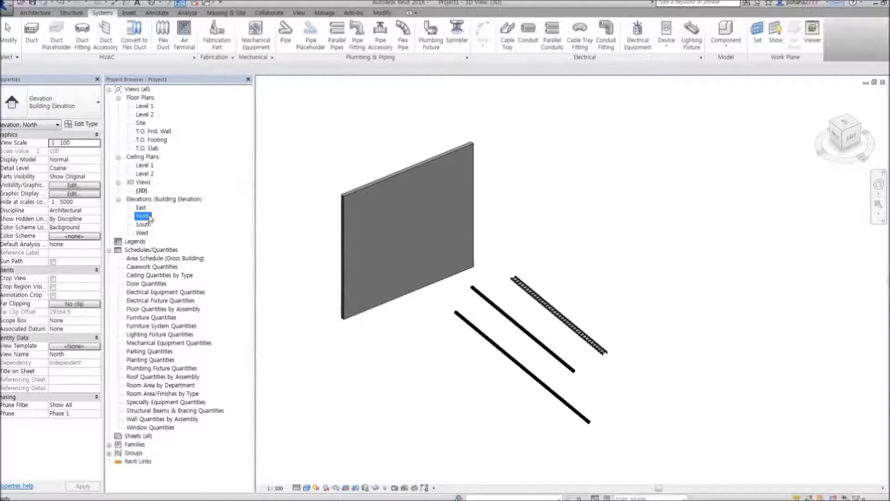
pyautogui.doubleClick(147, 216)
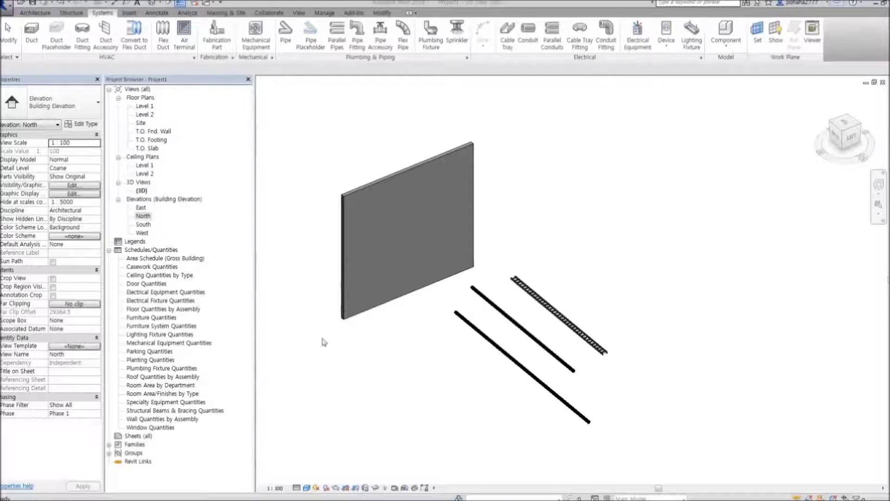
pyautogui.click(317, 285)
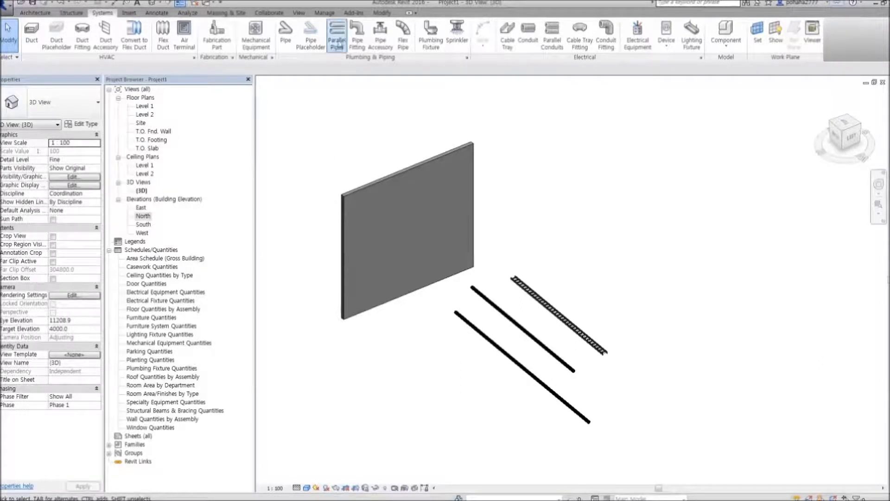
# Step: Open the mechanical settings and examine the pipe size catalog of the Carbon Steel - Schedule 40 segment
pyautogui.click(324, 14)
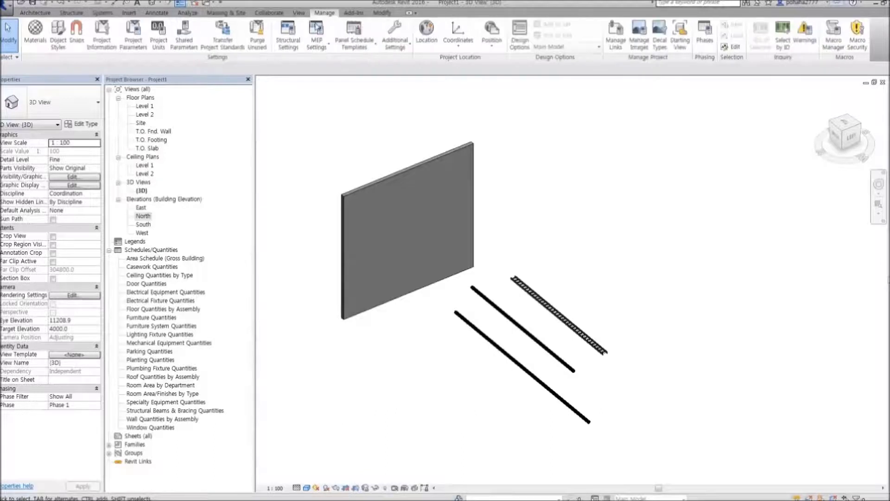
pyautogui.click(317, 52)
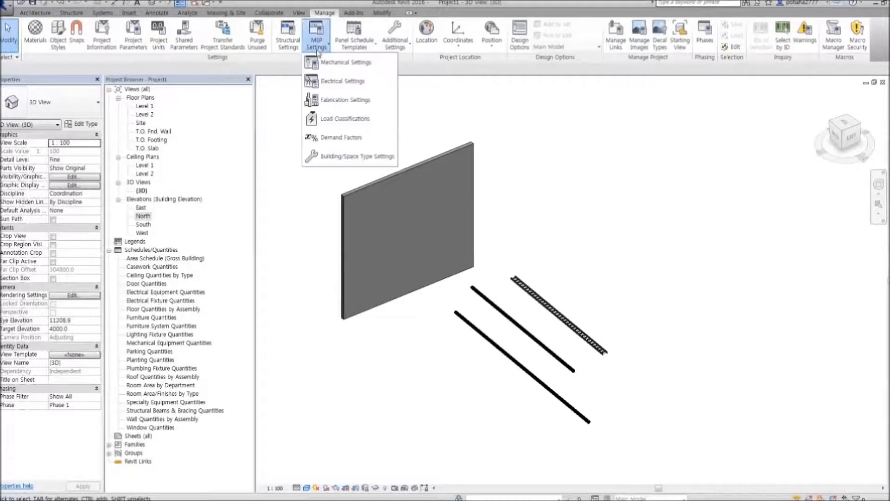
pyautogui.click(335, 71)
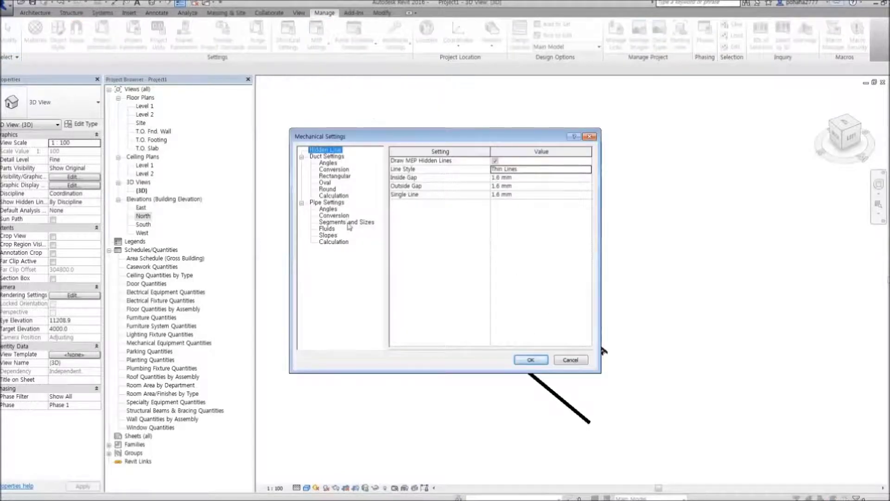
pyautogui.click(338, 204)
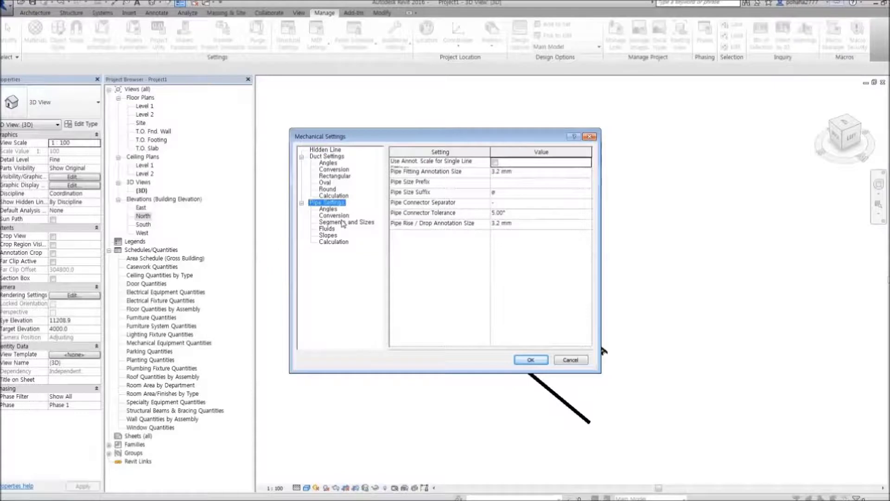
pyautogui.click(343, 223)
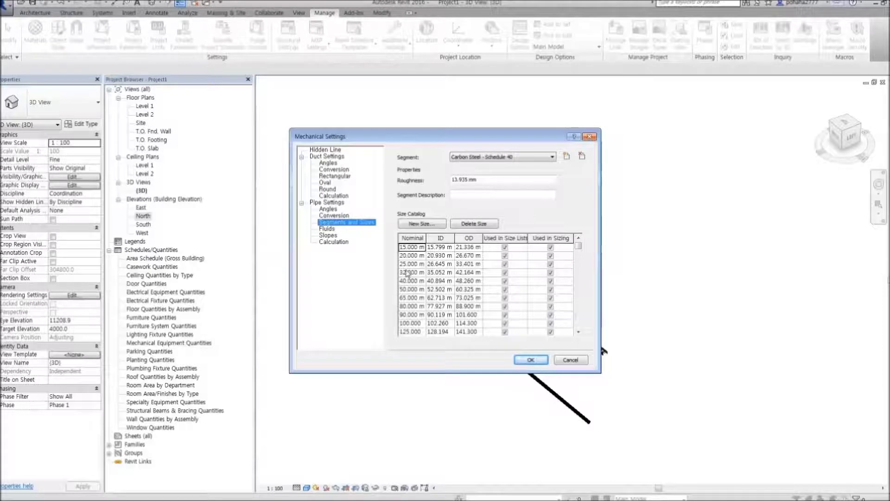
pyautogui.click(459, 297)
pyautogui.click(442, 324)
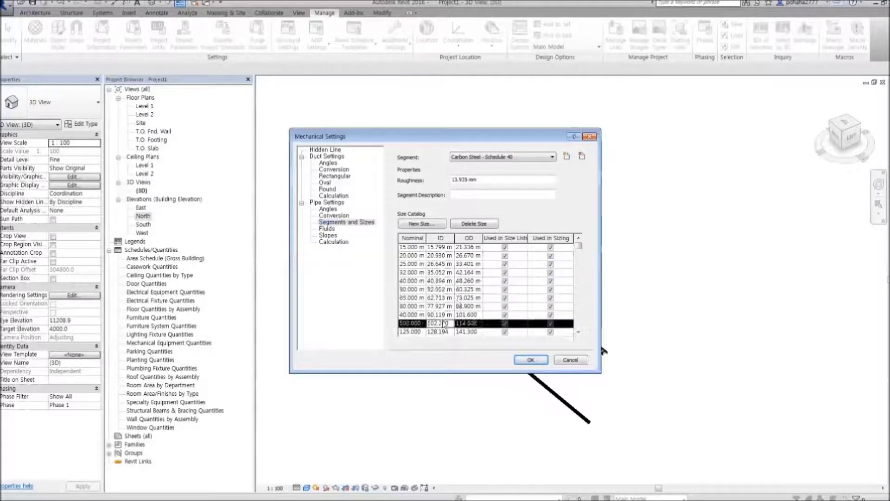
# Step: Show the Copper - D pipe segment and examine the 40, 90 and 100 mm entries in its size catalog
pyautogui.click(543, 157)
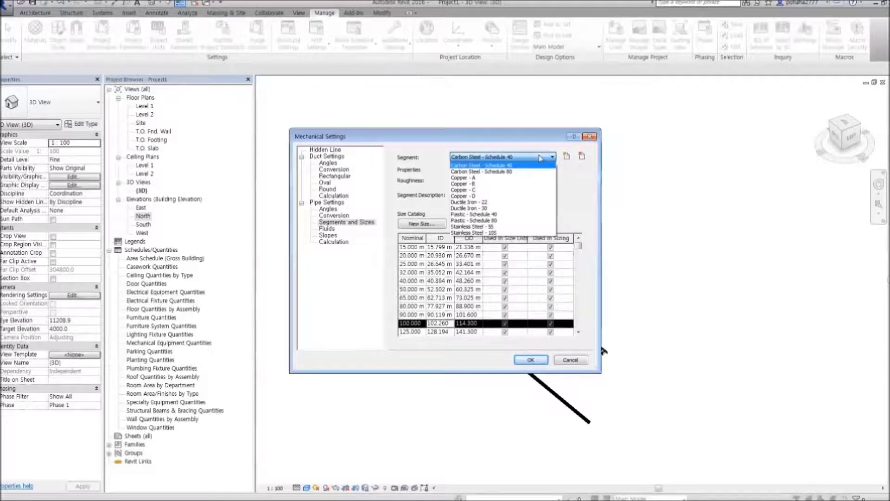
pyautogui.click(486, 197)
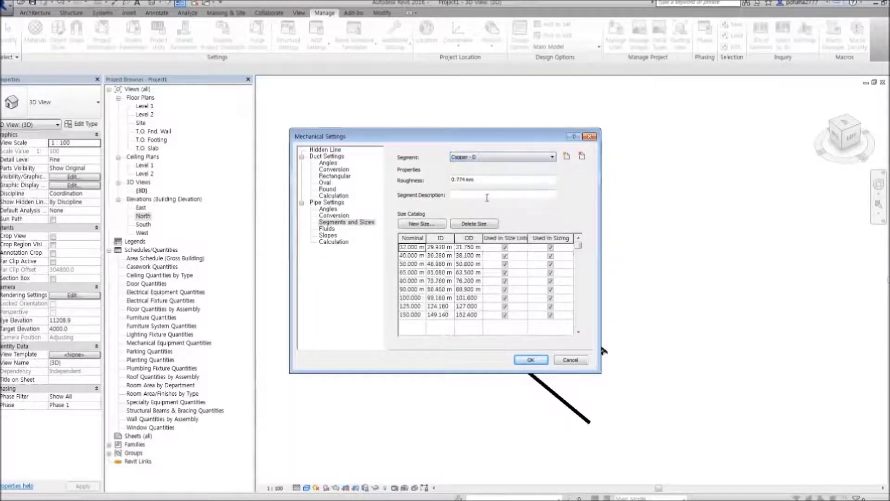
pyautogui.click(435, 257)
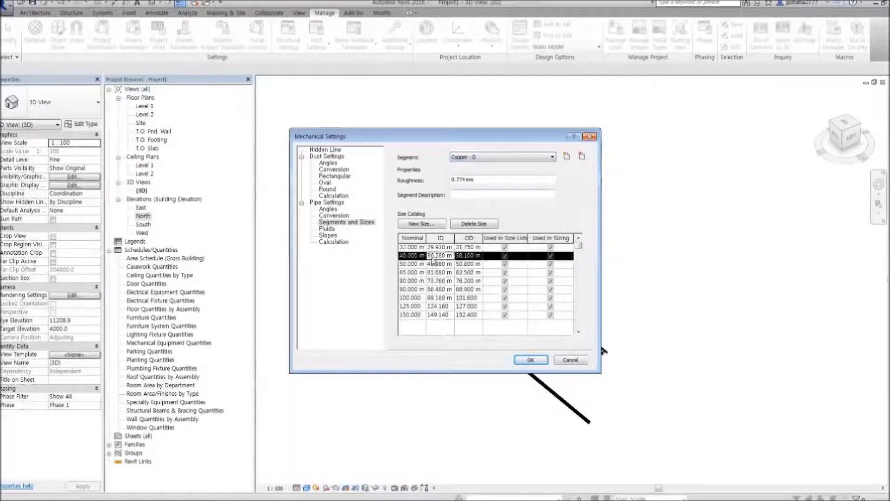
pyautogui.click(419, 288)
pyautogui.click(419, 298)
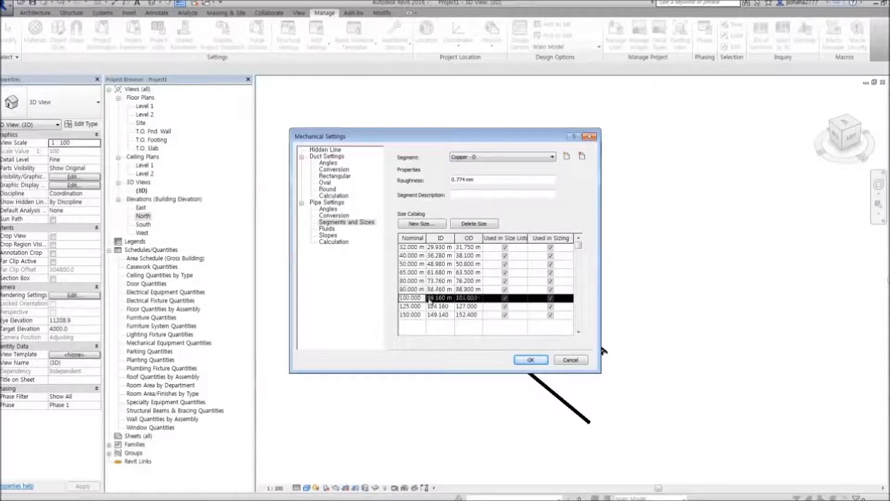
# Step: Show the Stainless Steel - 5S segment and examine the options for adding a pipe size and its 15 and 6 mm entries
pyautogui.click(480, 158)
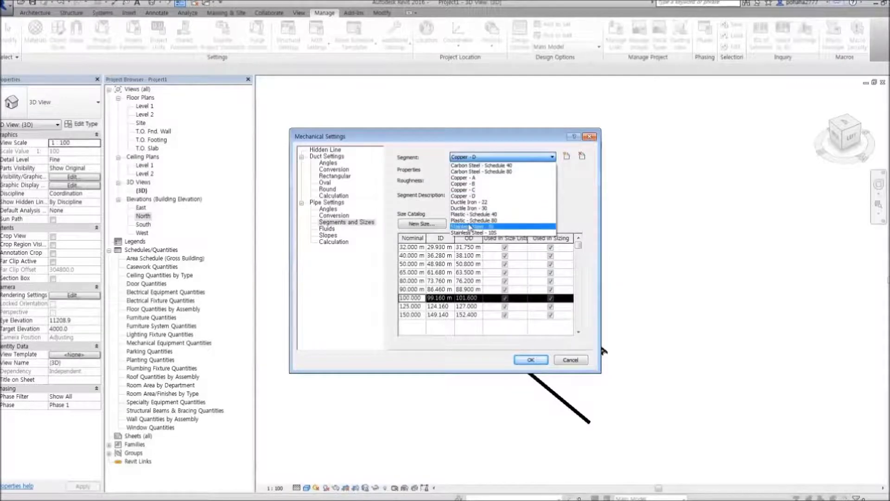
pyautogui.click(469, 228)
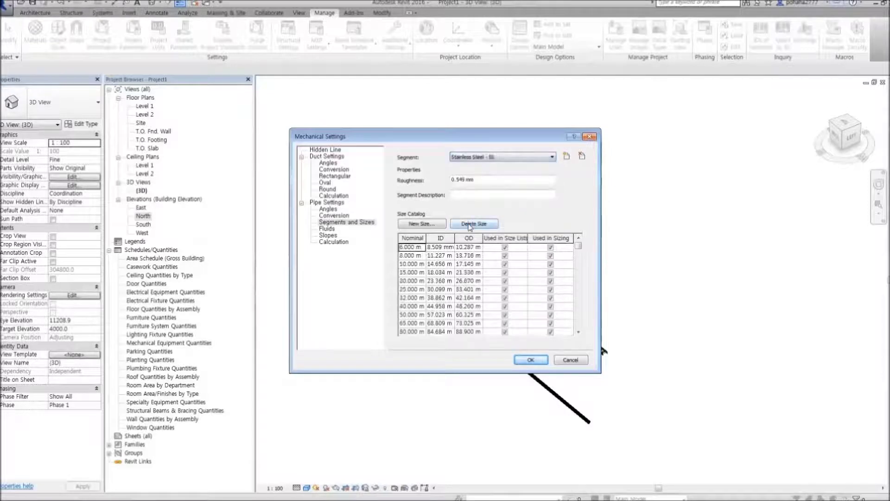
pyautogui.click(426, 224)
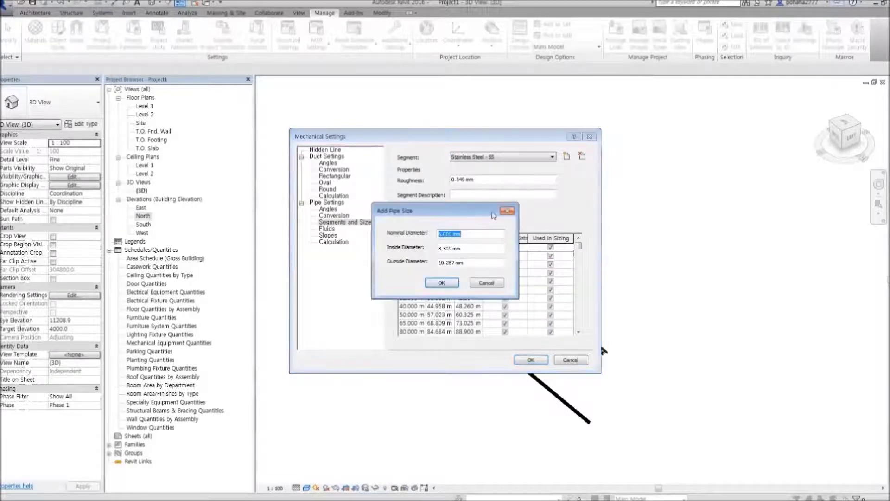
pyautogui.click(505, 211)
pyautogui.click(427, 273)
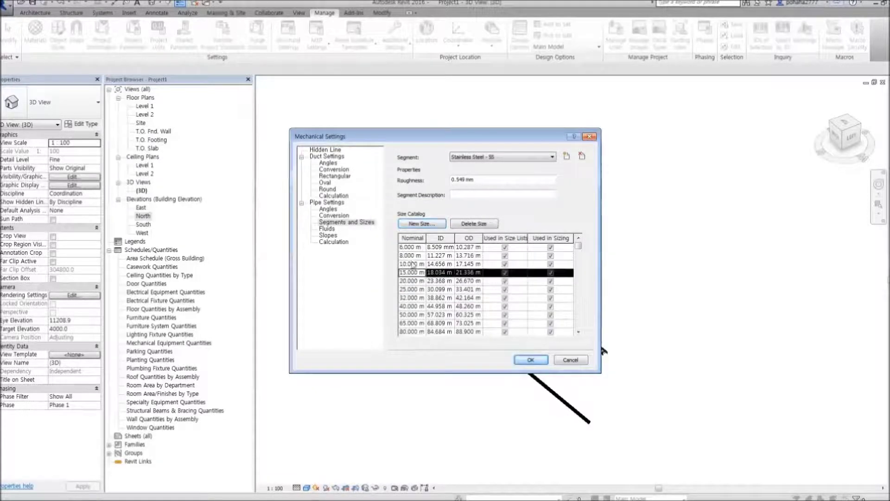
pyautogui.click(408, 247)
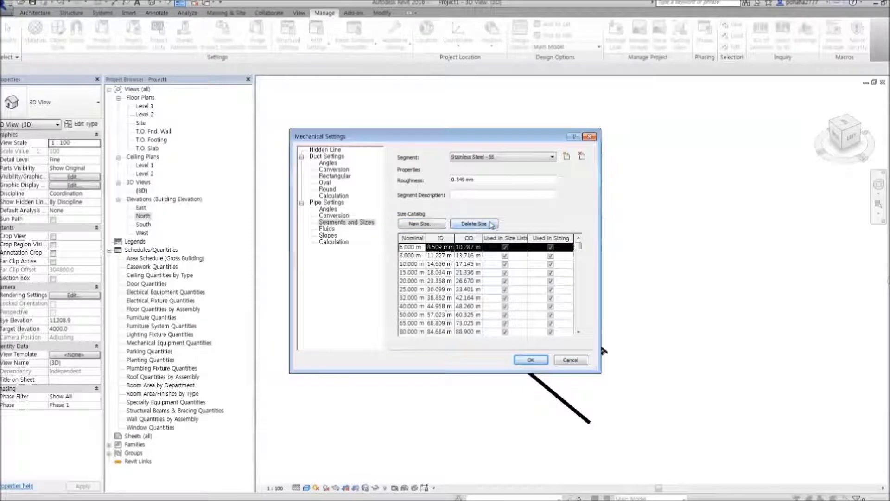
# Step: View the options for creating a new pipe segment, and examine the round duct size list, including its 140, 190 and 250 mm entries
pyautogui.click(566, 157)
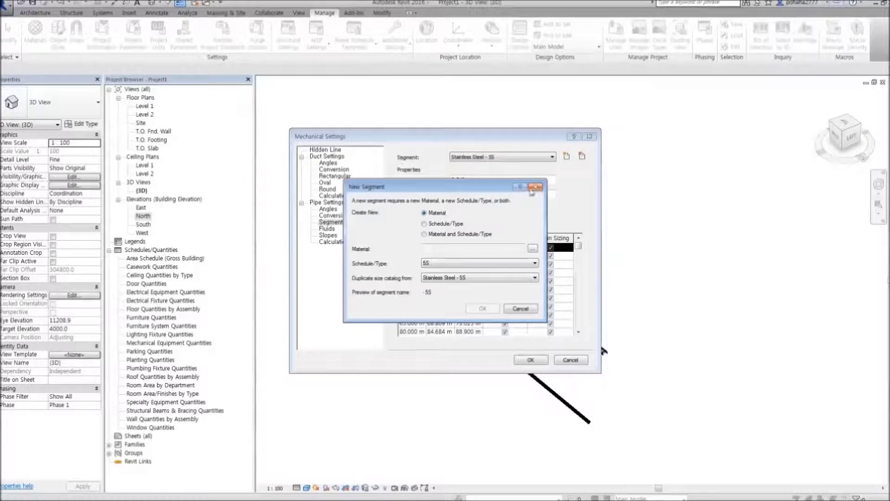
pyautogui.click(535, 187)
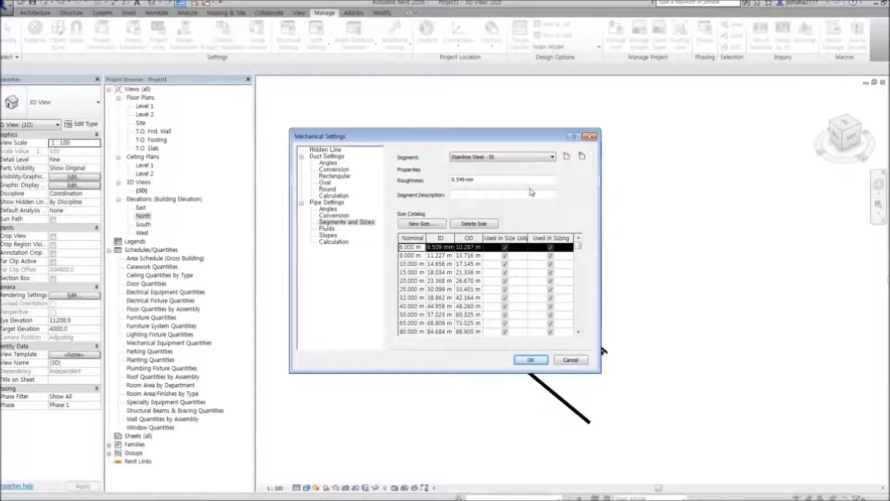
pyautogui.click(332, 195)
pyautogui.click(328, 189)
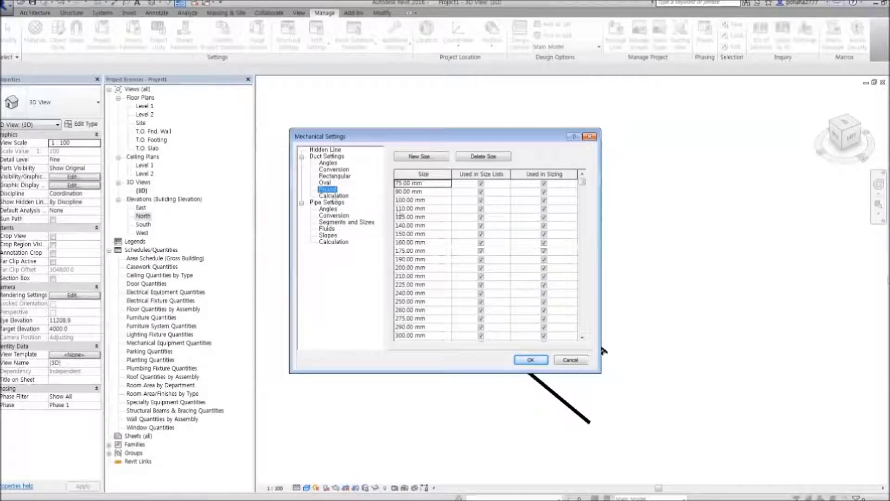
pyautogui.click(430, 225)
pyautogui.click(422, 259)
pyautogui.click(423, 301)
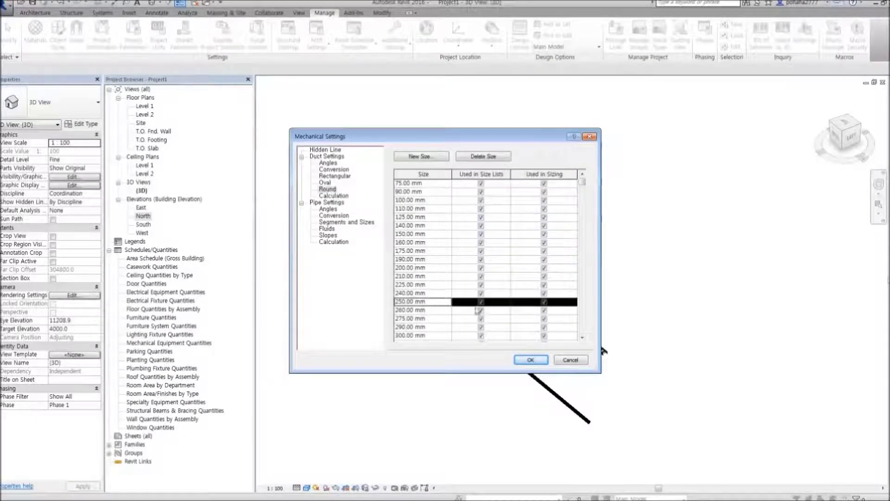
pyautogui.scroll(-4, 424, 308)
pyautogui.scroll(4, 442, 319)
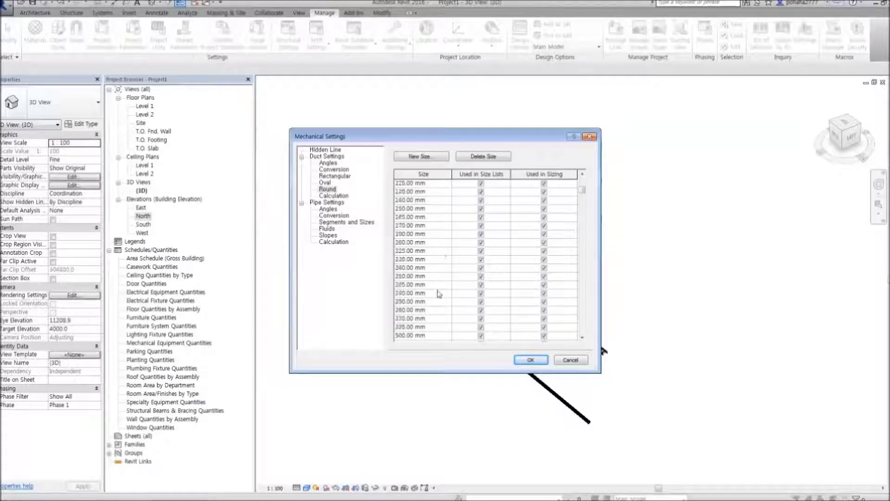
# Step: Exclude the 100, 125 and 175 mm round duct sizes from the size lists
pyautogui.click(481, 199)
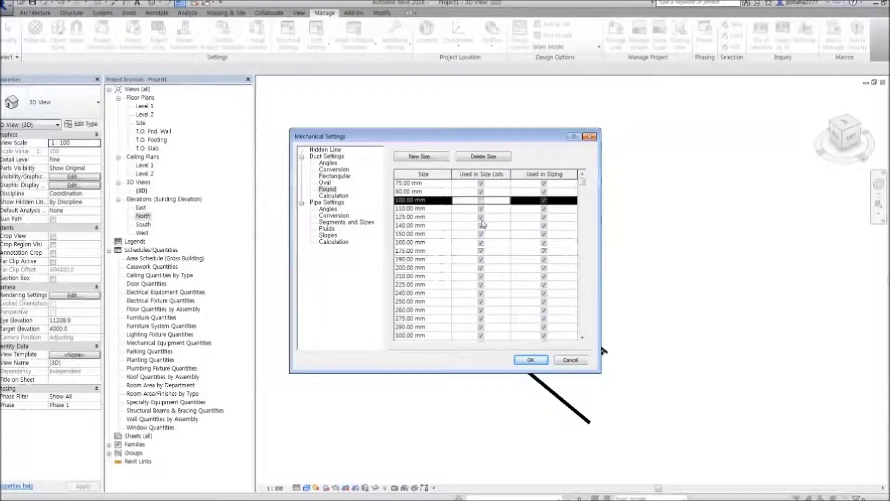
pyautogui.click(481, 217)
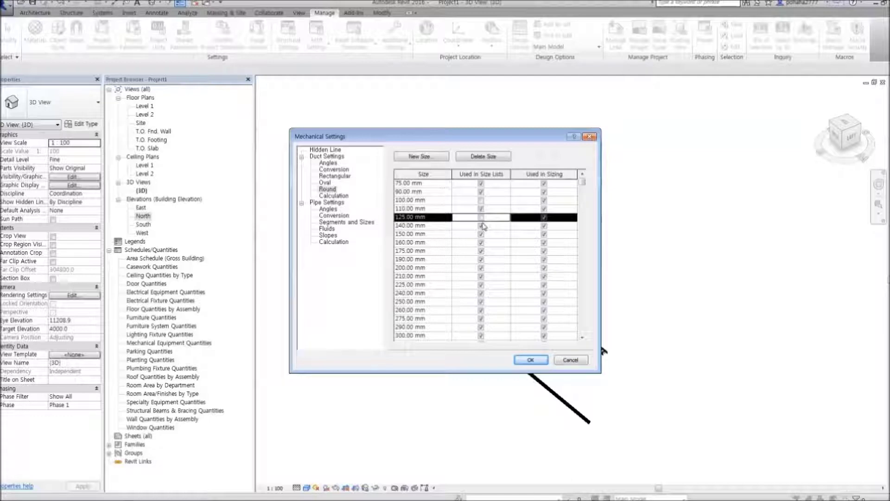
pyautogui.click(481, 251)
# Step: Examine the rectangular and oval duct size lists, and dismiss the mechanical settings
pyautogui.click(327, 177)
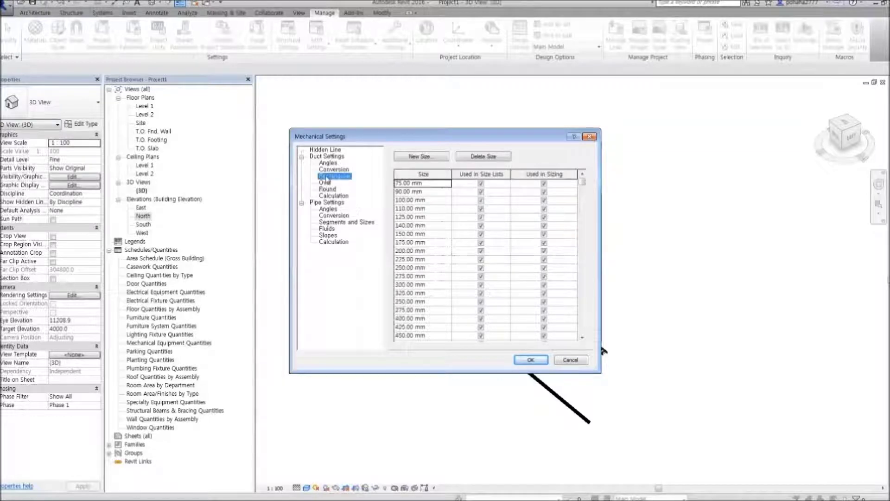
pyautogui.click(441, 261)
pyautogui.scroll(-4, 441, 264)
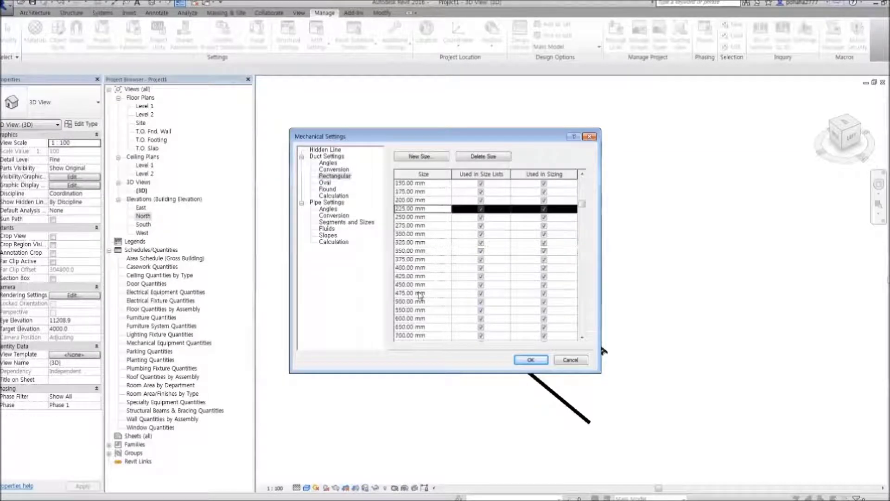
pyautogui.scroll(3, 325, 190)
pyautogui.click(325, 182)
pyautogui.click(410, 226)
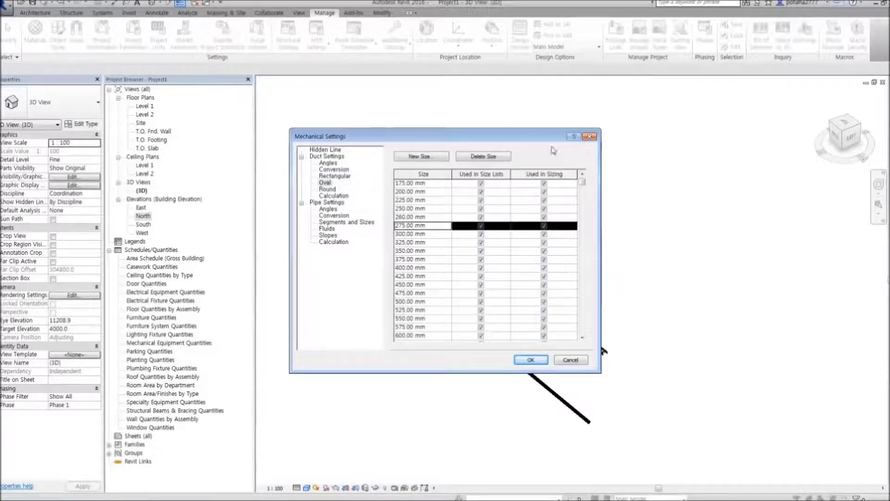
pyautogui.click(589, 137)
# Step: Open the electrical settings and examine the cable tray sizes and the EMT conduit sizes
pyautogui.click(315, 40)
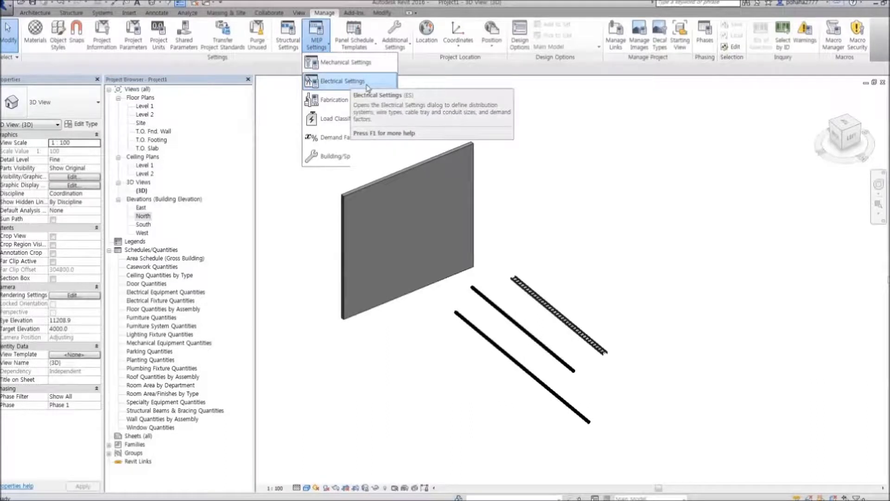
pyautogui.click(352, 82)
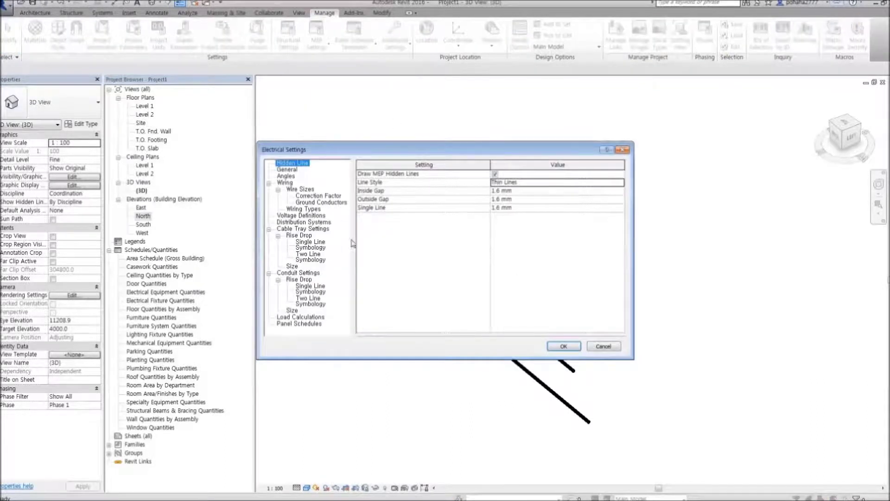
pyautogui.click(292, 267)
pyautogui.click(393, 248)
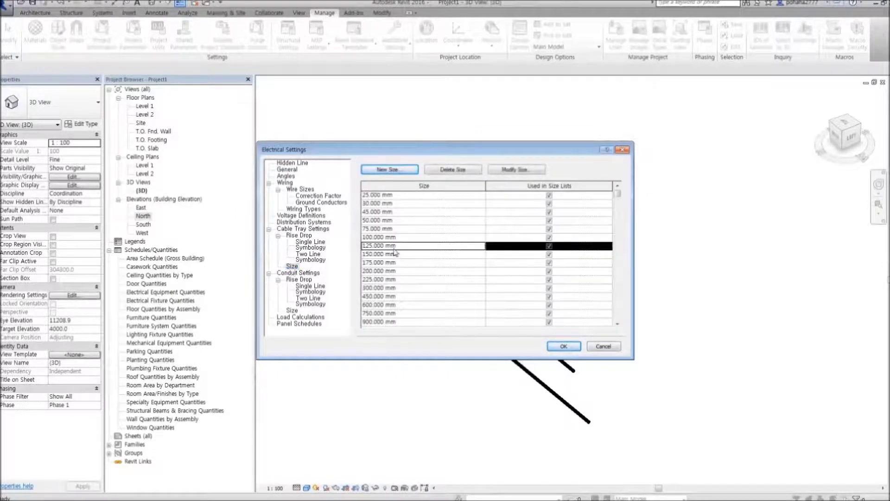
pyautogui.click(292, 310)
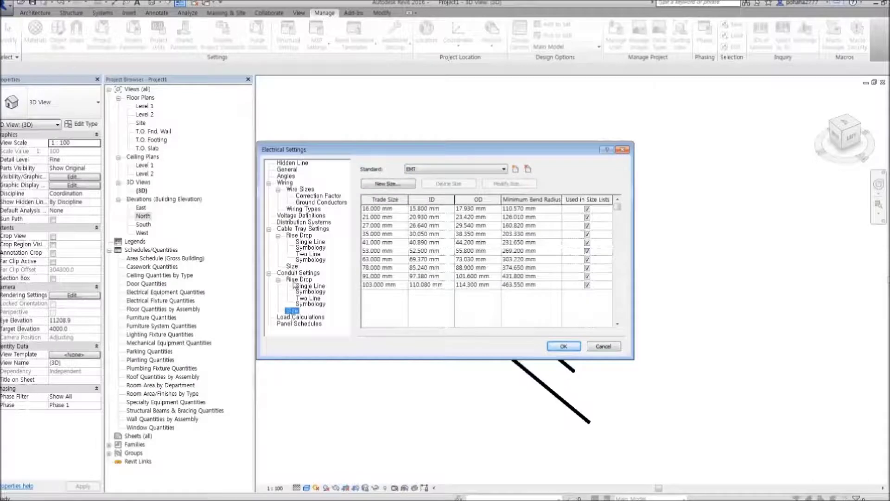
pyautogui.click(445, 234)
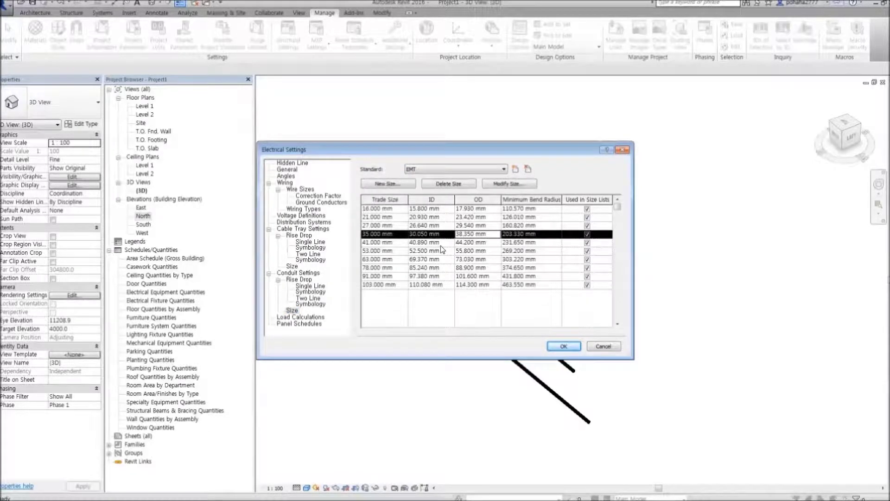
pyautogui.click(564, 347)
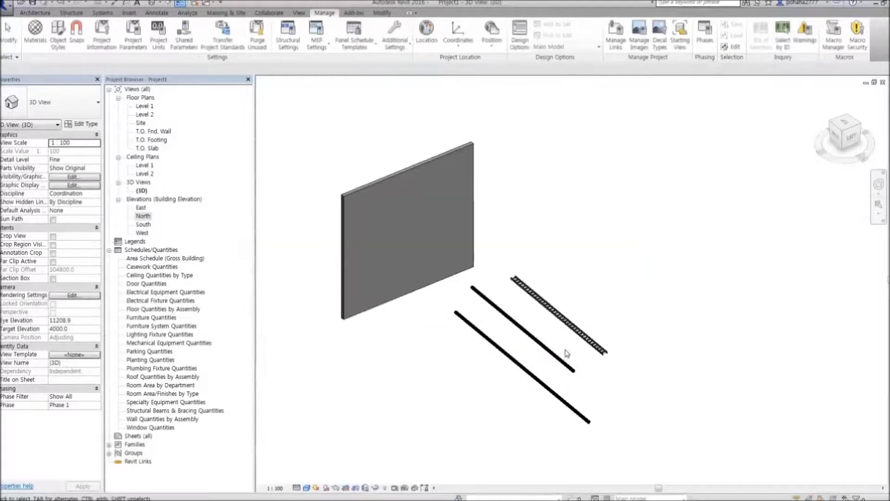
# Step: Select the pipe farthest from the cable tray, view the available systems modelling tools, and list the types offered for the pipe
pyautogui.scroll(4, 436, 385)
pyautogui.moveTo(573, 370); pyautogui.dragTo(458, 416)
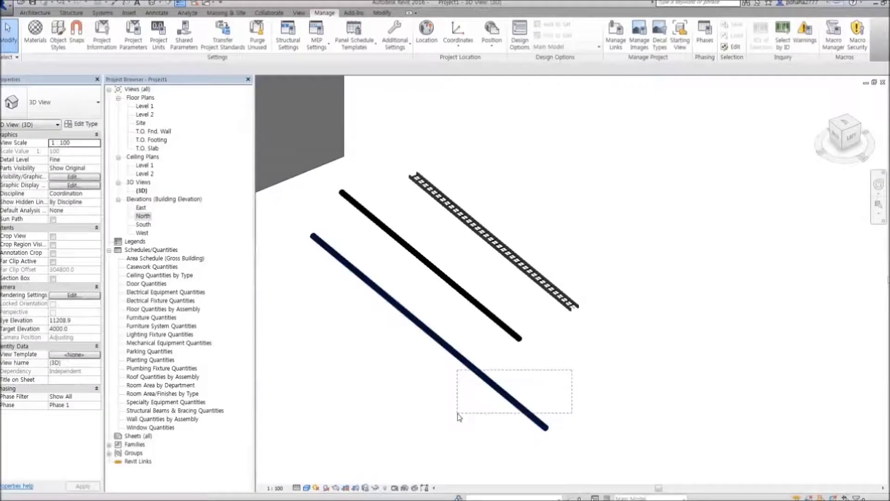
pyautogui.moveTo(458, 417); pyautogui.dragTo(458, 416)
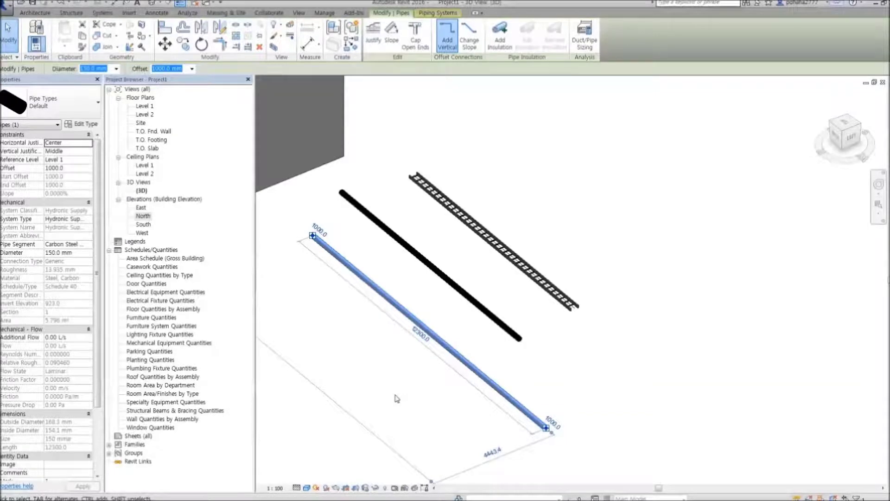
pyautogui.click(111, 14)
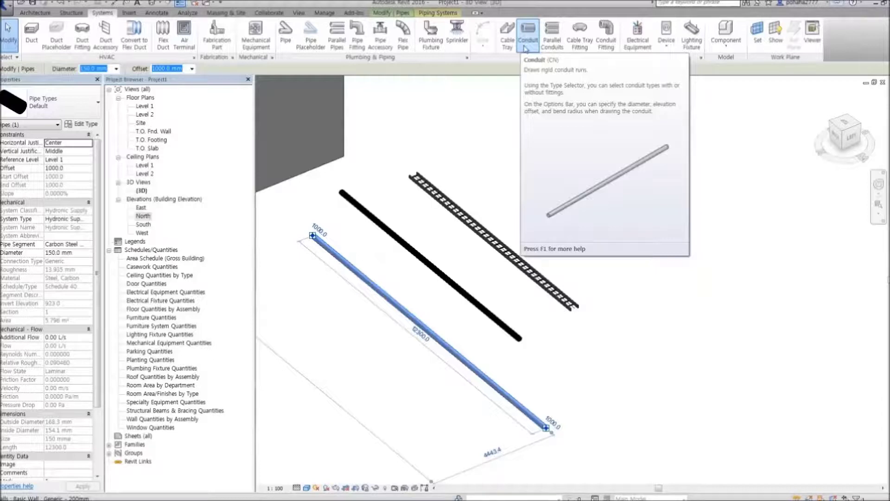
pyautogui.click(64, 117)
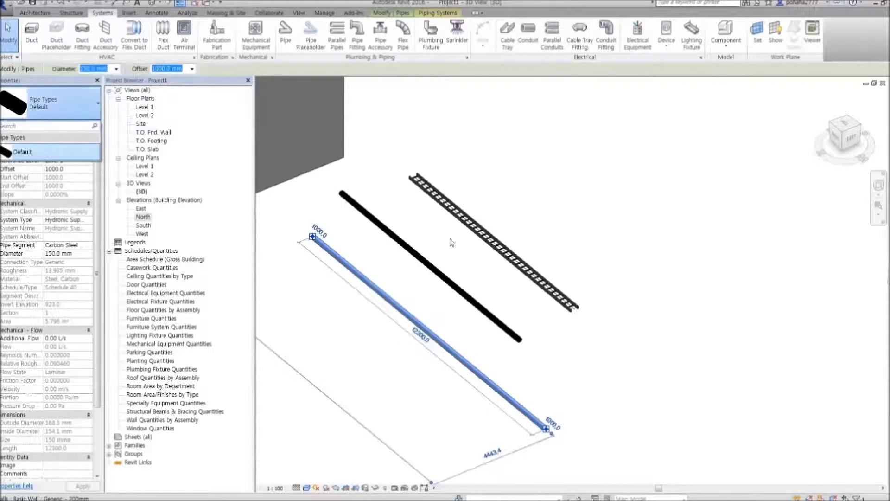
# Step: Change the cable tray's type to Ladder Cable Tray without fittings, and finally to Channel Cable Tray without fittings
pyautogui.click(496, 236)
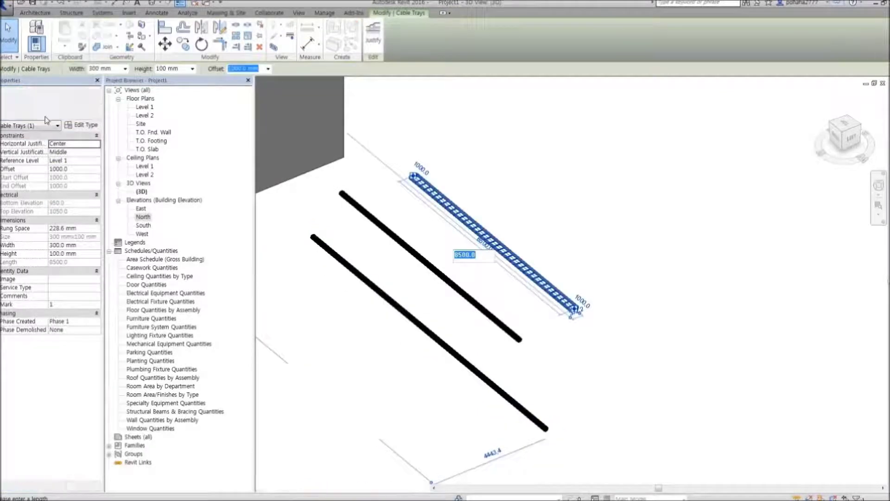
pyautogui.click(64, 116)
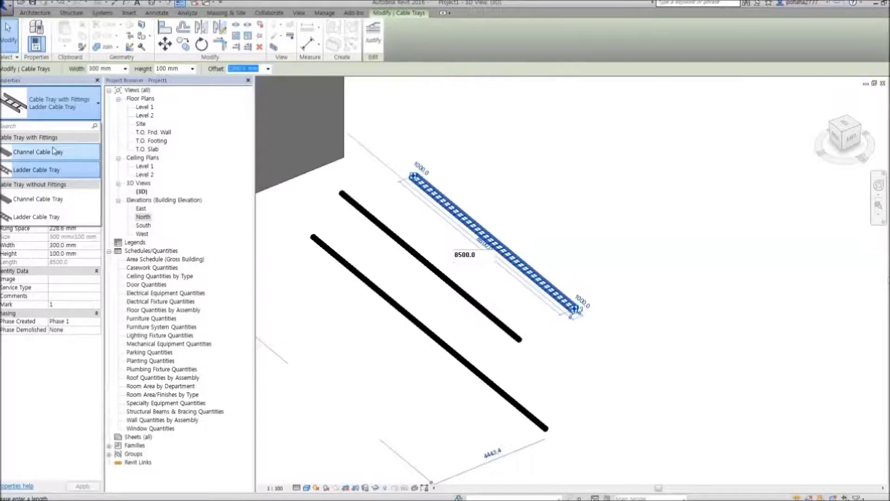
pyautogui.click(78, 216)
pyautogui.click(63, 104)
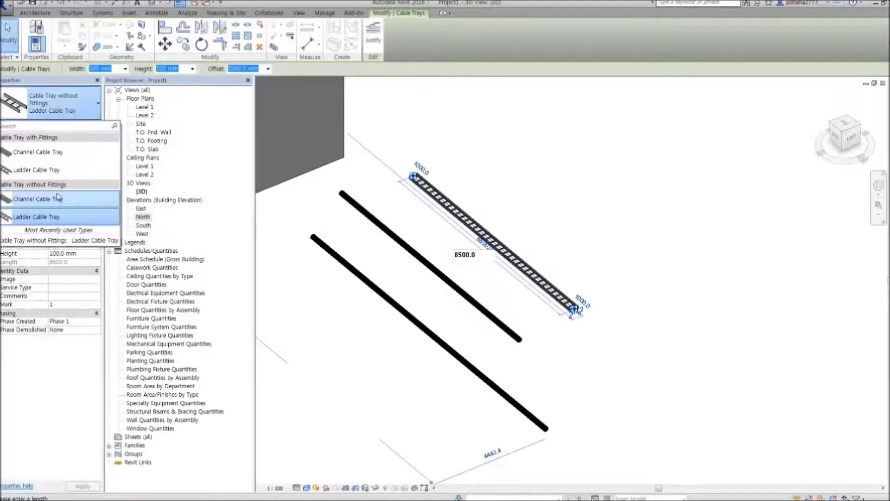
pyautogui.click(63, 198)
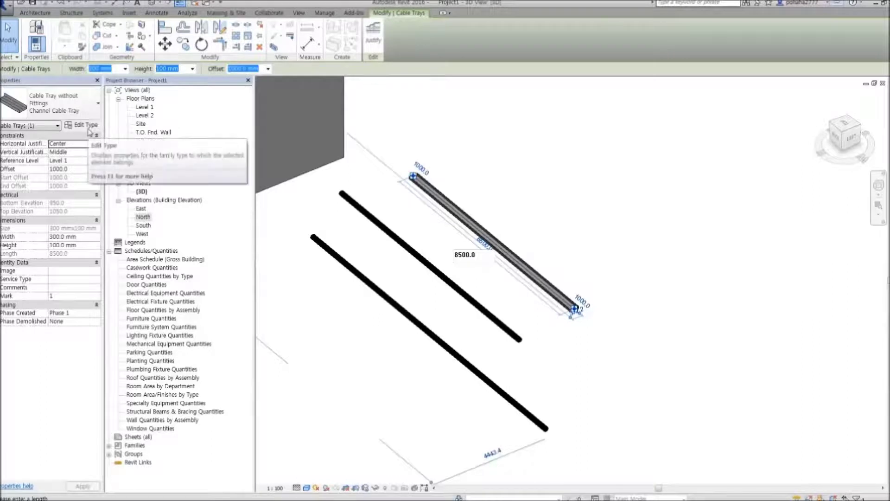
pyautogui.press('Escape')
# Step: Open the routing preferences of the middle pipe's type and examine the elbow and preferred junction options, keeping Tee
pyautogui.click(413, 262)
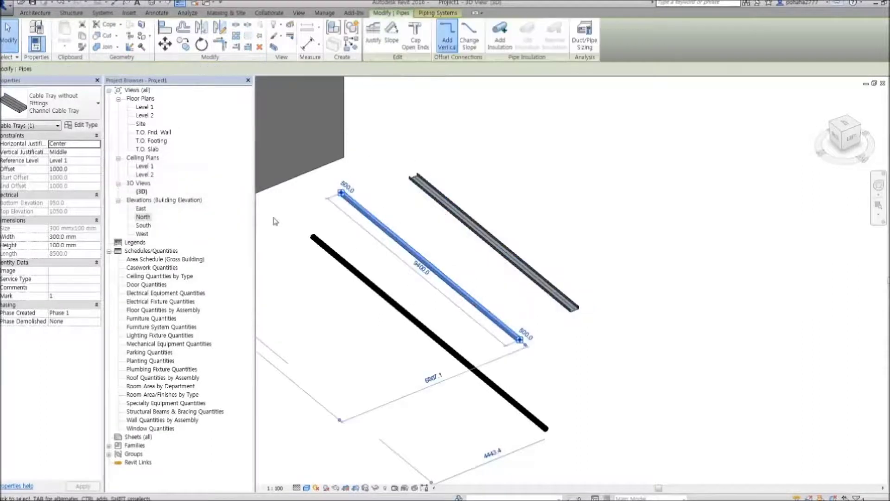
pyautogui.click(78, 127)
pyautogui.click(494, 257)
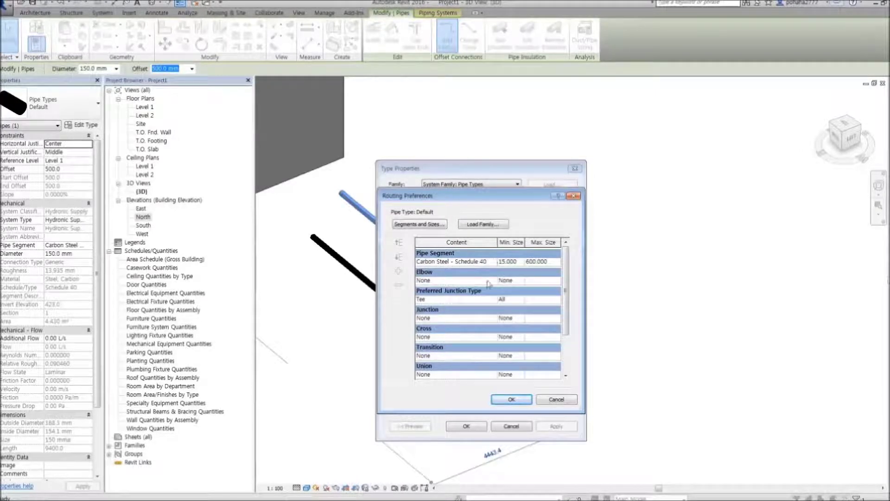
pyautogui.click(488, 280)
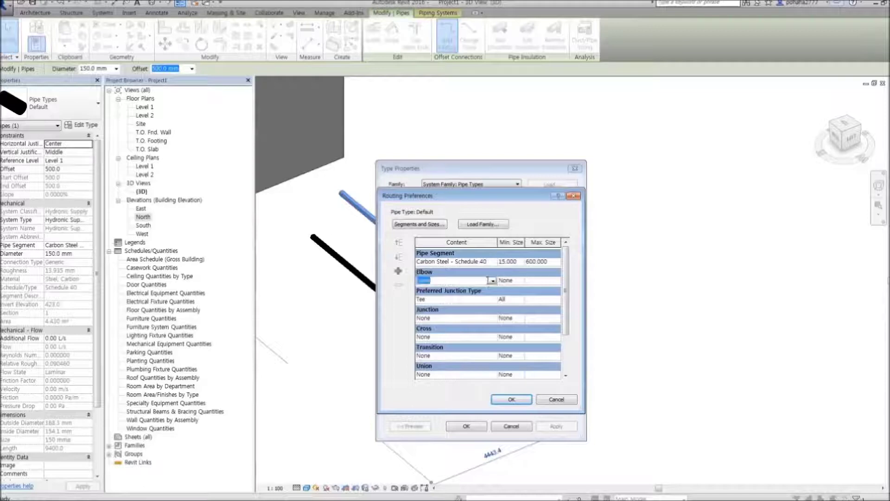
pyautogui.click(465, 300)
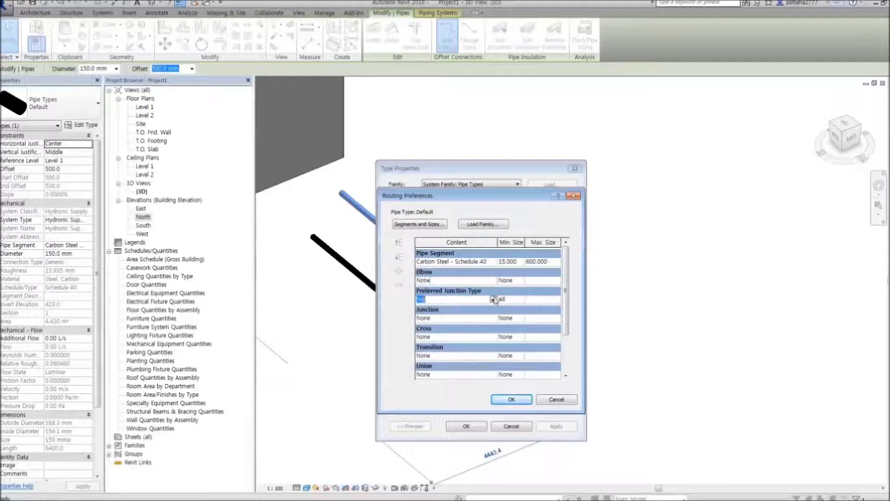
pyautogui.click(493, 299)
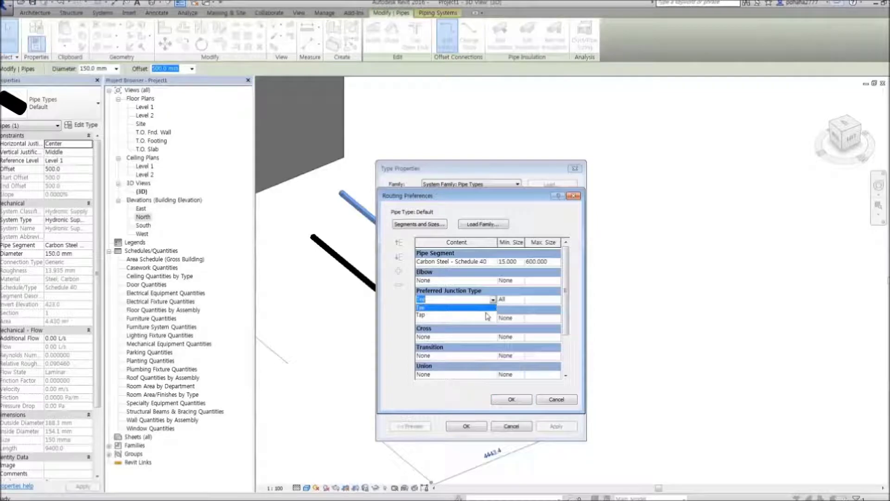
pyautogui.click(487, 307)
# Step: Examine the junction, cross, transition and union entries of the routing preferences, cancel the type properties, and deselect the pipe
pyautogui.click(480, 319)
pyautogui.click(470, 337)
pyautogui.click(475, 355)
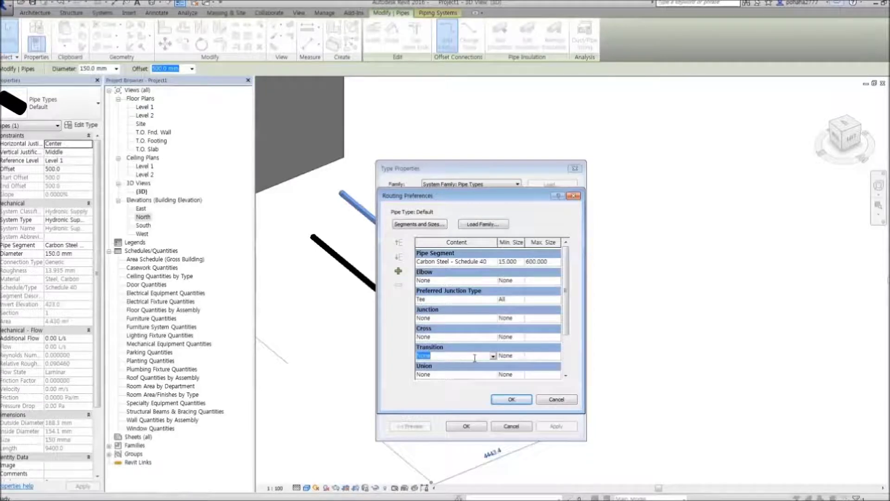
pyautogui.click(467, 376)
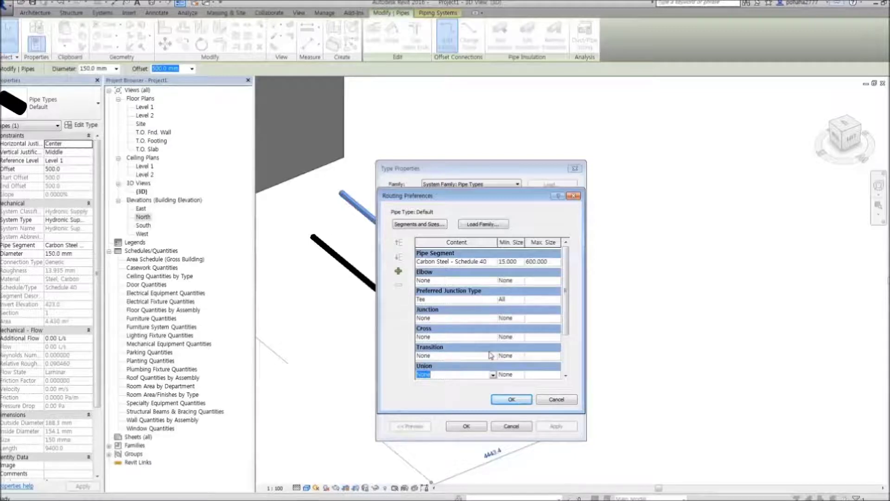
pyautogui.click(560, 401)
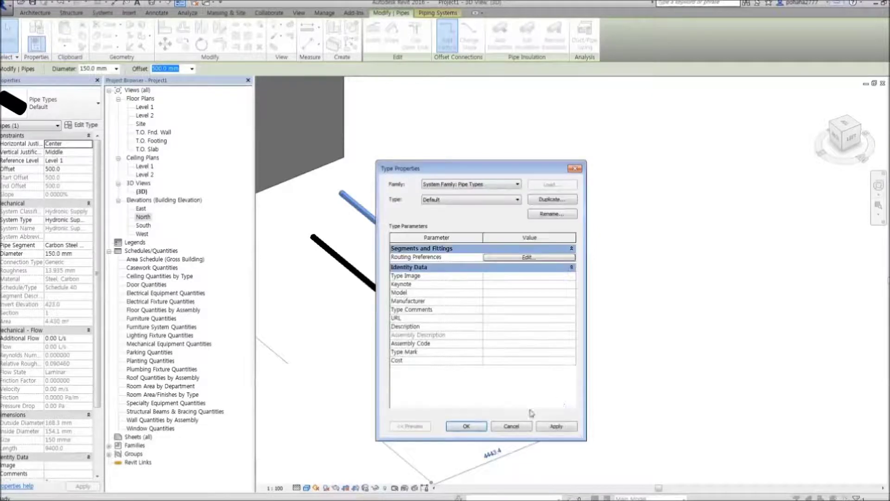
pyautogui.click(520, 426)
pyautogui.click(376, 269)
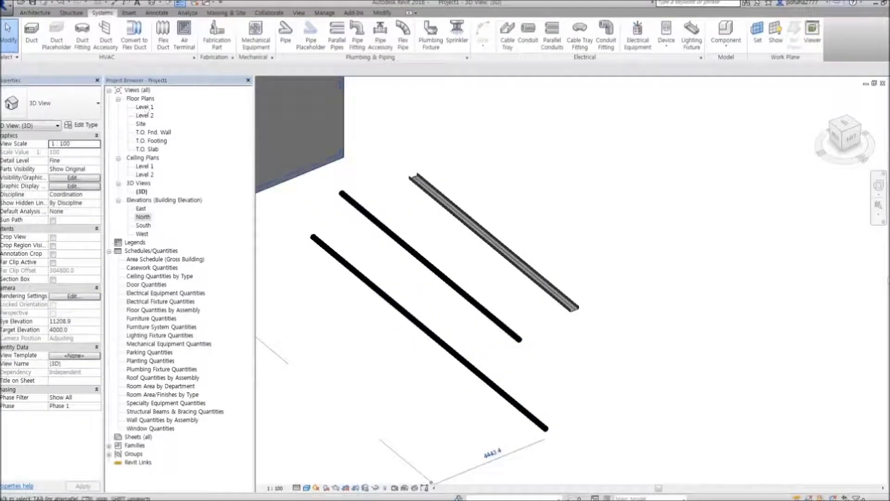
# Step: Close the 3D view, the Level 1 floor plan and the project to return to the start page
pyautogui.click(883, 84)
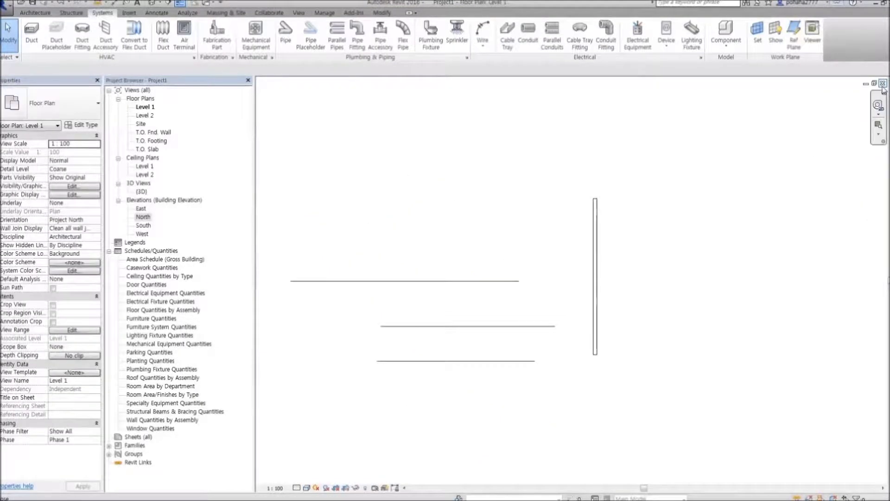
pyautogui.click(882, 84)
pyautogui.click(471, 256)
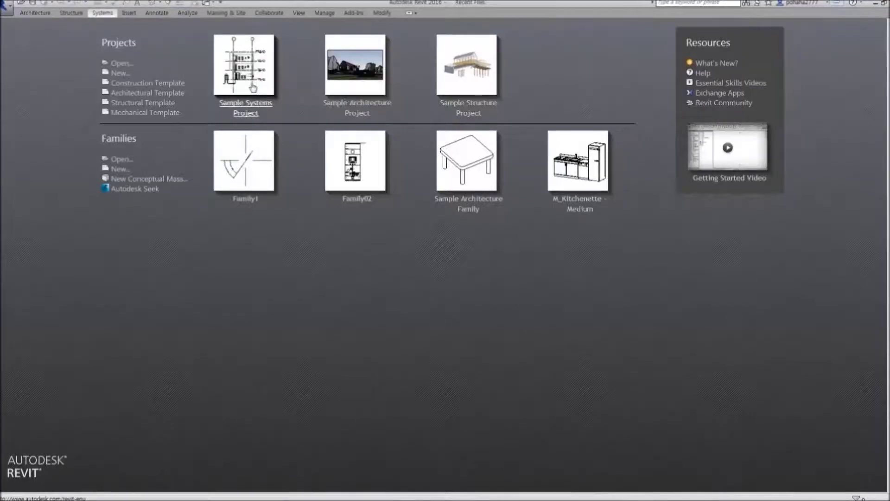
# Step: Open the Sample Systems Project and its Typical Room WSHP floor plan
pyautogui.click(252, 86)
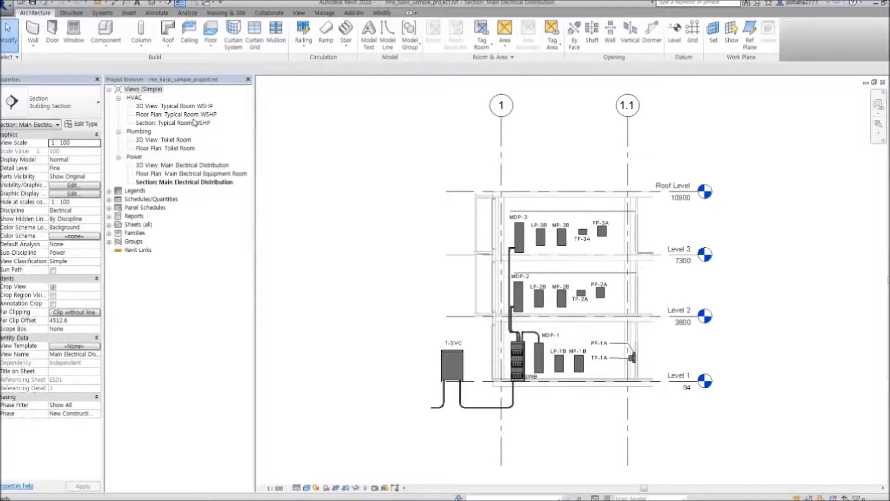
pyautogui.doubleClick(194, 115)
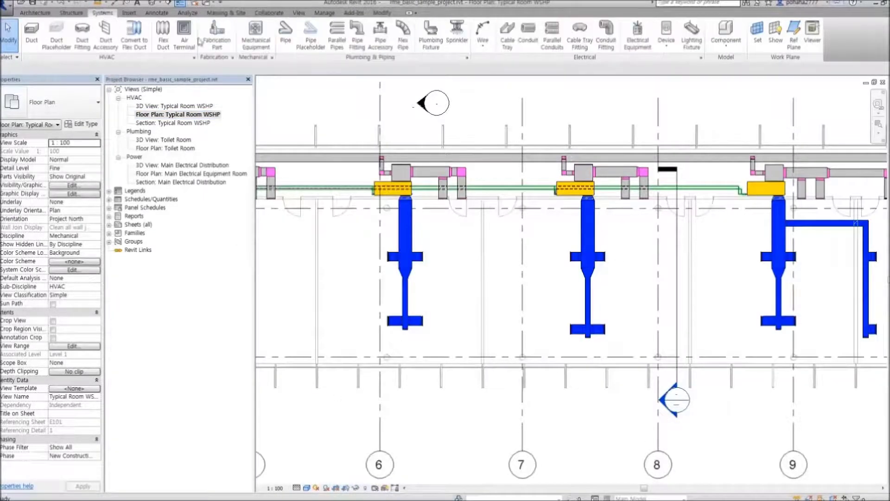
# Step: Start the Pipe command and examine the Standard pipe type's routing preferences, including its segment, elbow, tee, cross, transition and coupling entries
pyautogui.click(285, 42)
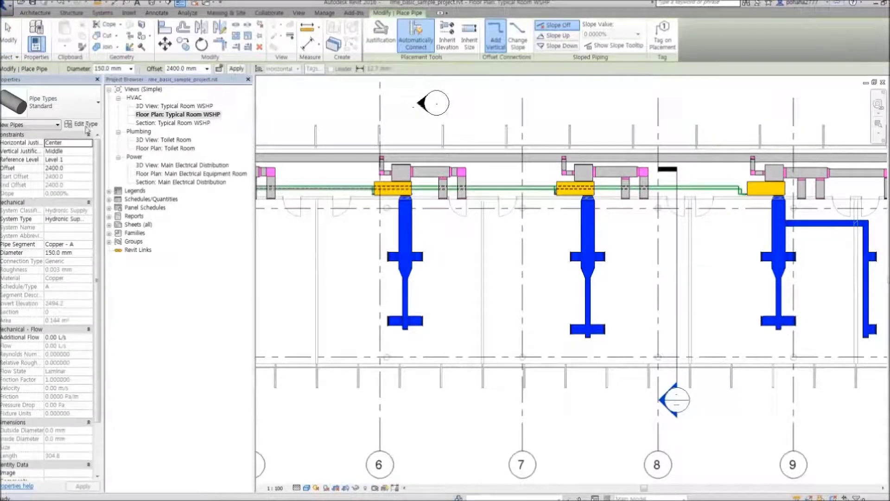
pyautogui.click(86, 124)
pyautogui.click(512, 262)
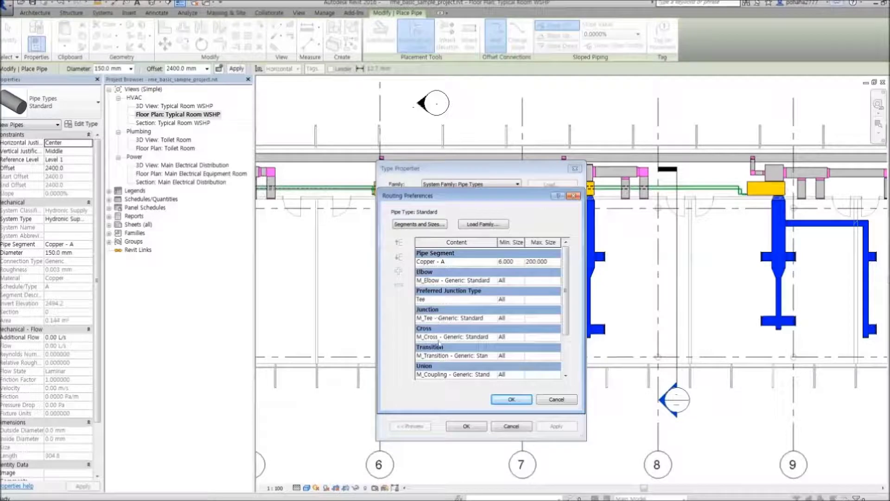
pyautogui.click(511, 399)
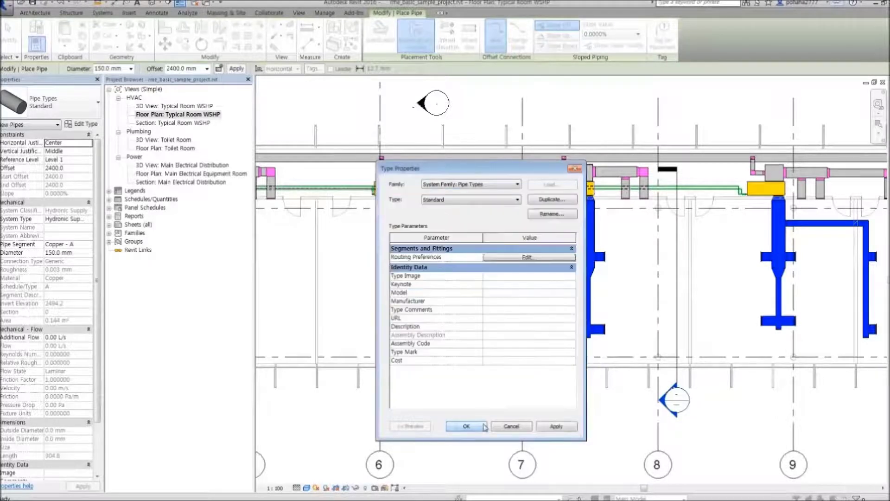
pyautogui.click(466, 426)
# Step: Draw a five-segment, right-angled 150 mm pipe run at 1000 mm offset above the building, its first legs about 5.1, 5.9 and 18.7 m
pyautogui.moveTo(323, 260); pyautogui.dragTo(544, 301, button='middle')
pyautogui.moveTo(381, 292); pyautogui.dragTo(381, 380, button='middle')
pyautogui.scroll(-2, 449, 292)
pyautogui.moveTo(542, 240); pyautogui.dragTo(402, 313, button='middle')
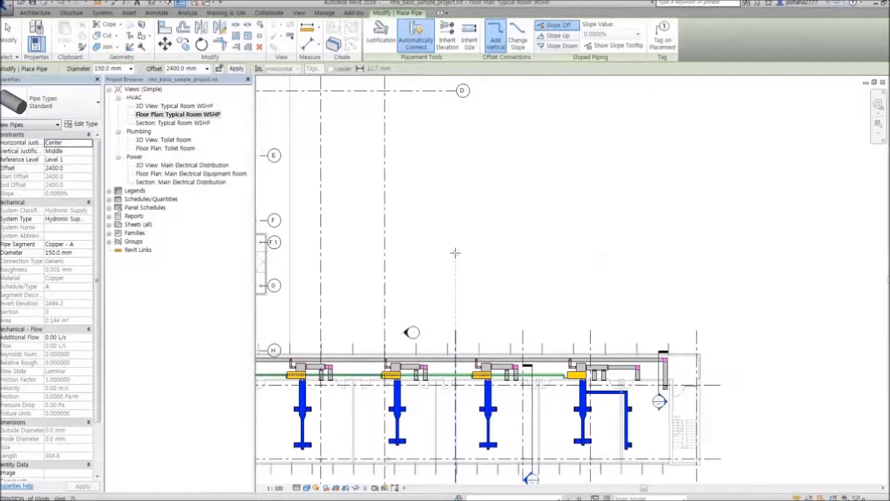
pyautogui.moveTo(455, 252); pyautogui.dragTo(434, 262, button='middle')
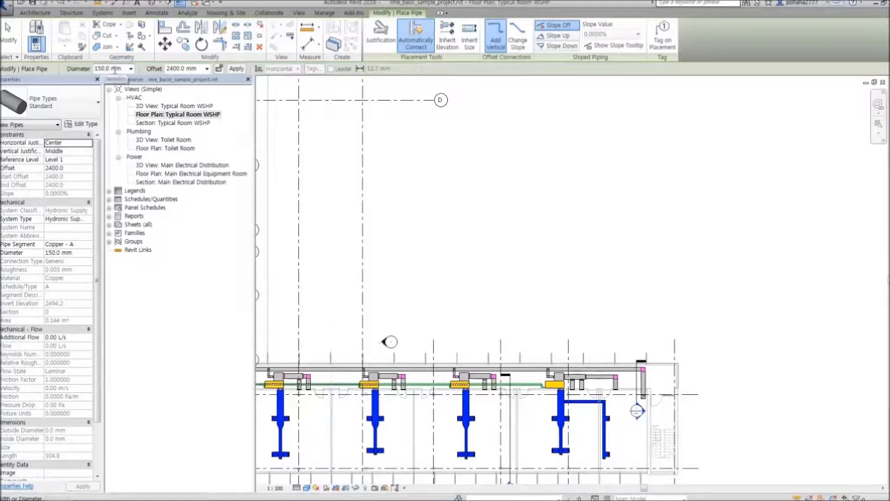
pyautogui.click(177, 70)
pyautogui.write('1000')
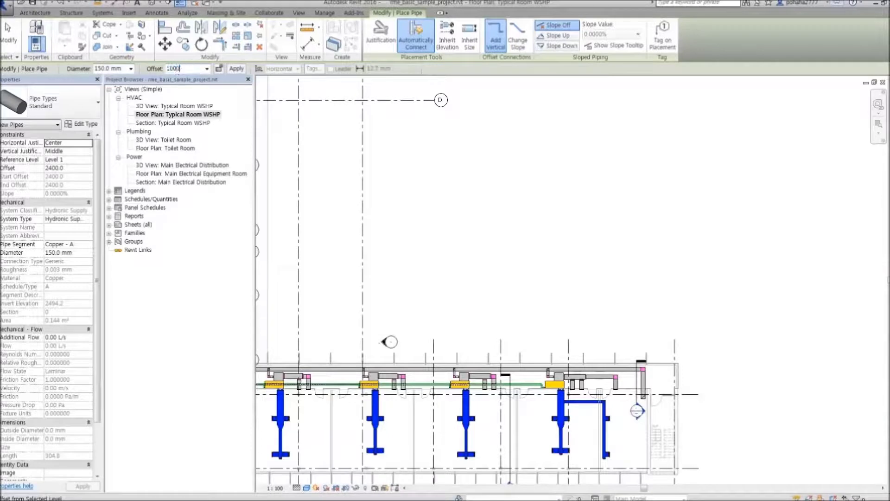
pyautogui.press('Return')
pyautogui.click(380, 200)
pyautogui.click(432, 200)
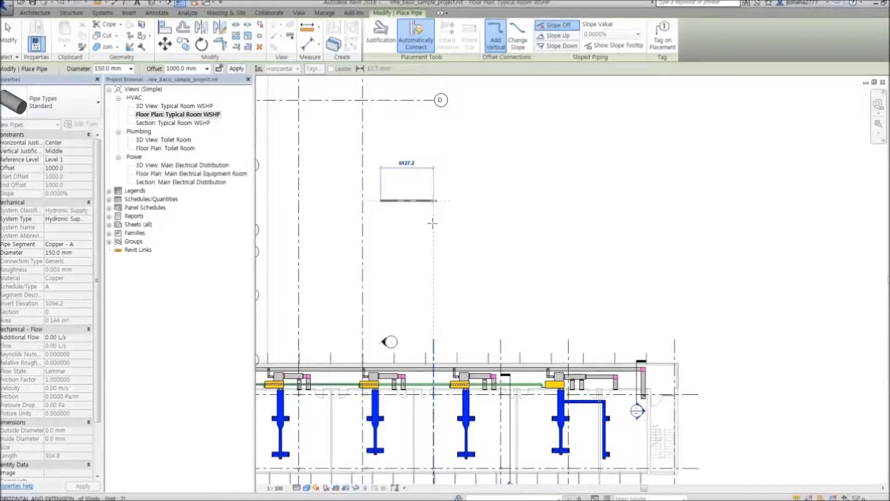
pyautogui.click(431, 261)
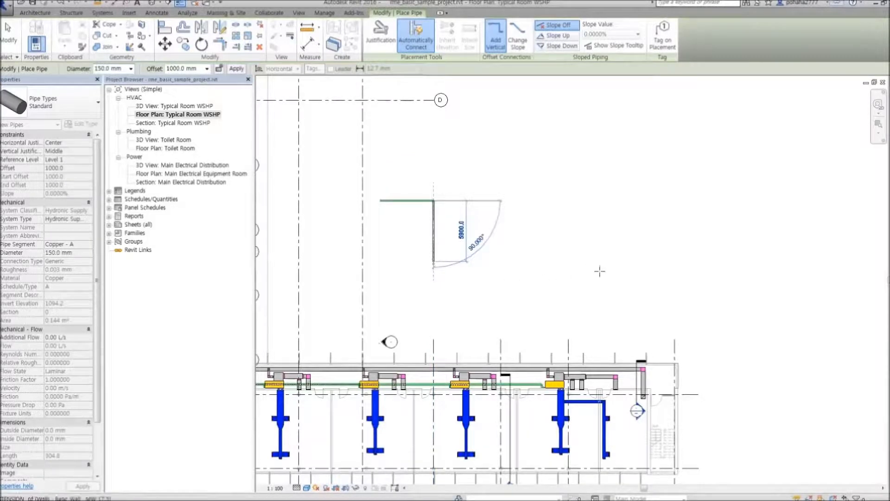
pyautogui.click(626, 261)
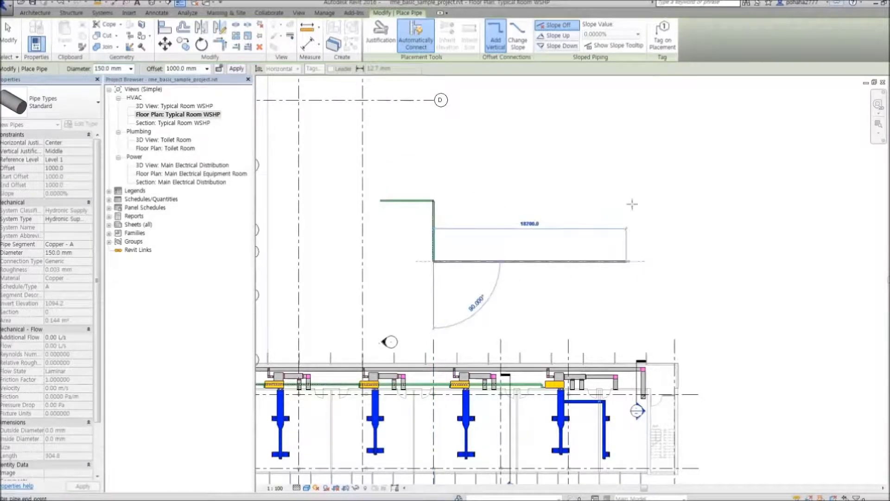
pyautogui.click(626, 160)
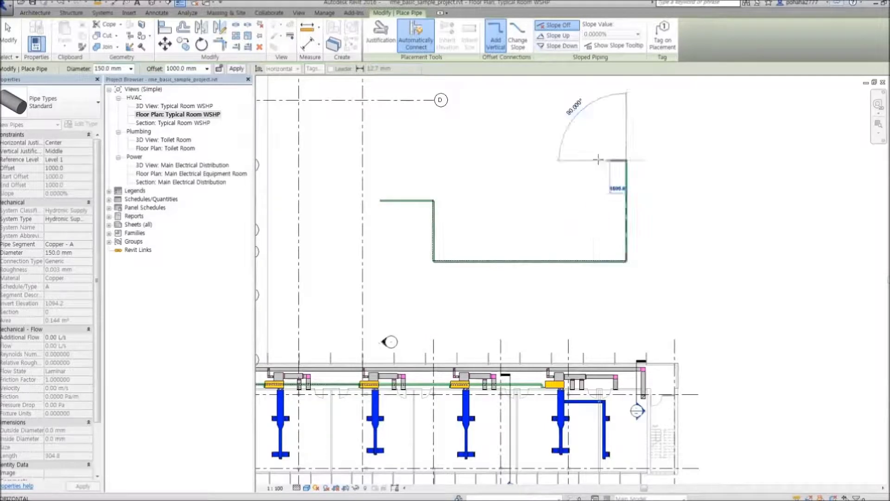
pyautogui.click(555, 160)
pyautogui.press('Escape')
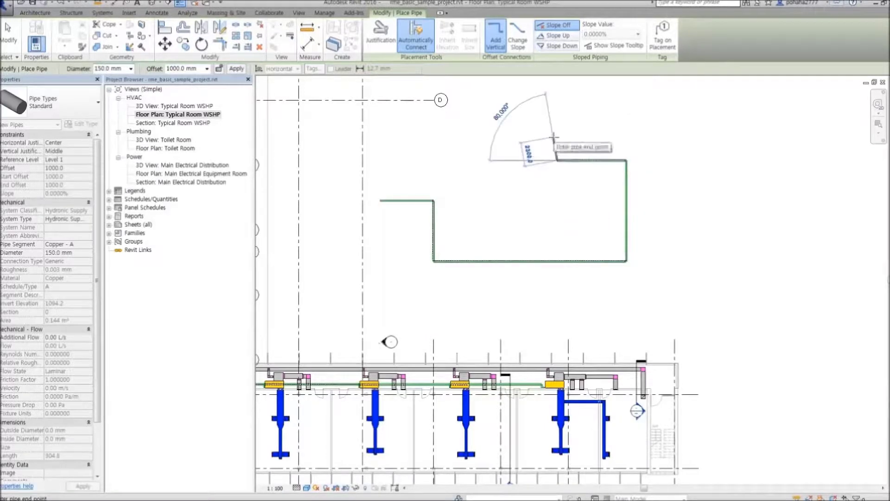
# Step: Draw a perpendicular 150 mm branch pipe downward from the middle of the run's first segment
pyautogui.scroll(2, 429, 192)
pyautogui.scroll(4, 441, 214)
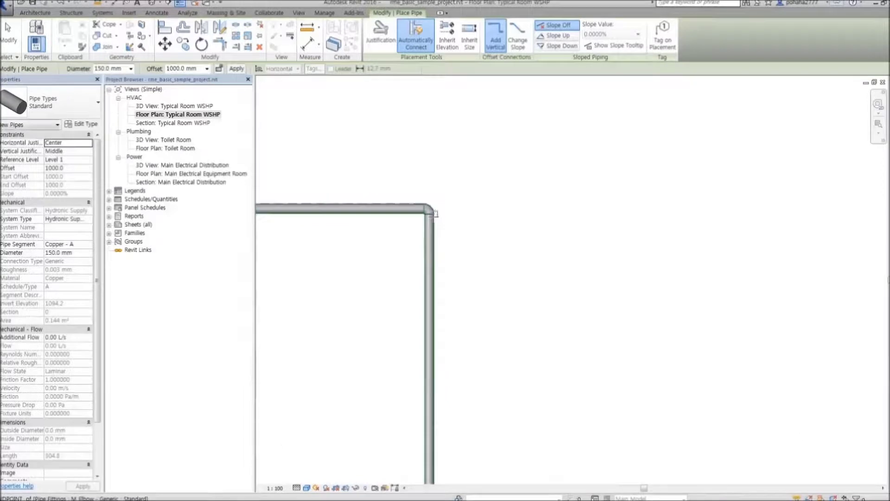
pyautogui.scroll(2, 465, 238)
pyautogui.click(405, 207)
pyautogui.click(405, 341)
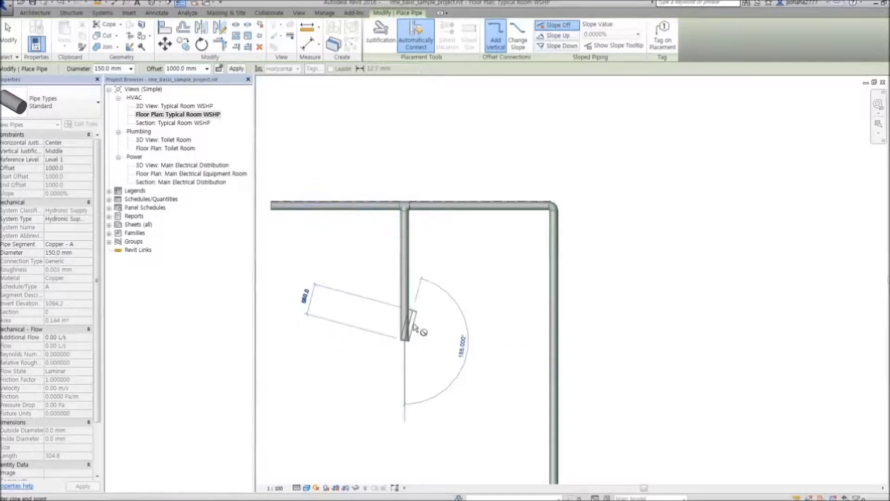
# Step: Continue the branch straight down with a short pipe of 100 mm diameter and end the Pipe command
pyautogui.click(97, 65)
pyautogui.write('100')
pyautogui.press('Return')
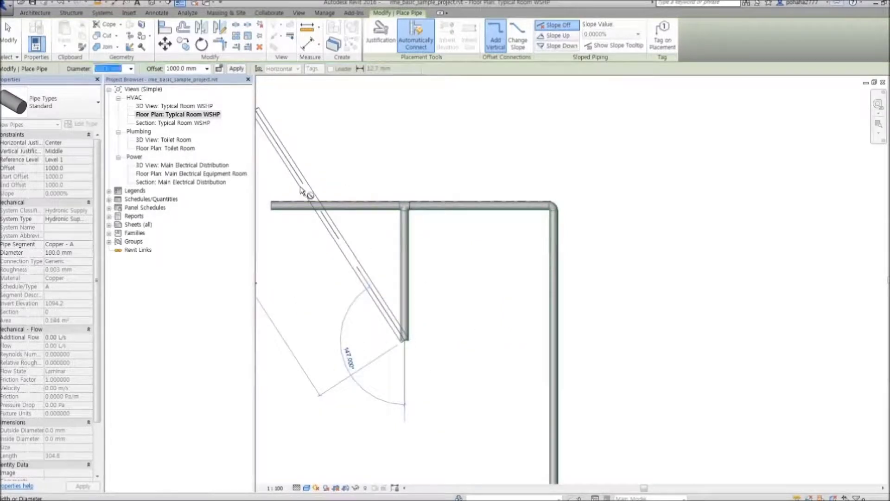
pyautogui.click(405, 376)
pyautogui.press('Escape')
pyautogui.press('Escape')
# Step: Examine the transition where the branch narrows and the tee joining the branch to the main run
pyautogui.scroll(5, 407, 333)
pyautogui.moveTo(324, 288); pyautogui.dragTo(449, 377)
pyautogui.press('Escape')
pyautogui.scroll(-4, 496, 278)
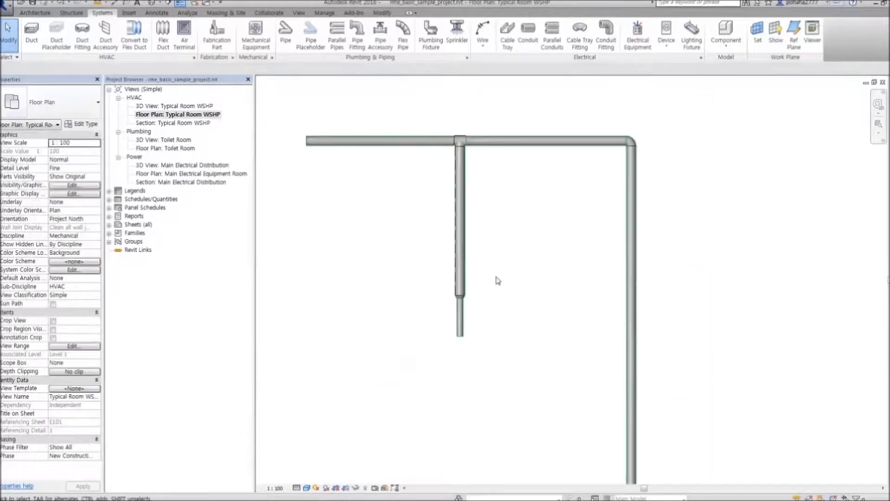
pyautogui.moveTo(498, 277); pyautogui.dragTo(476, 325, button='middle')
pyautogui.moveTo(387, 139); pyautogui.dragTo(477, 231)
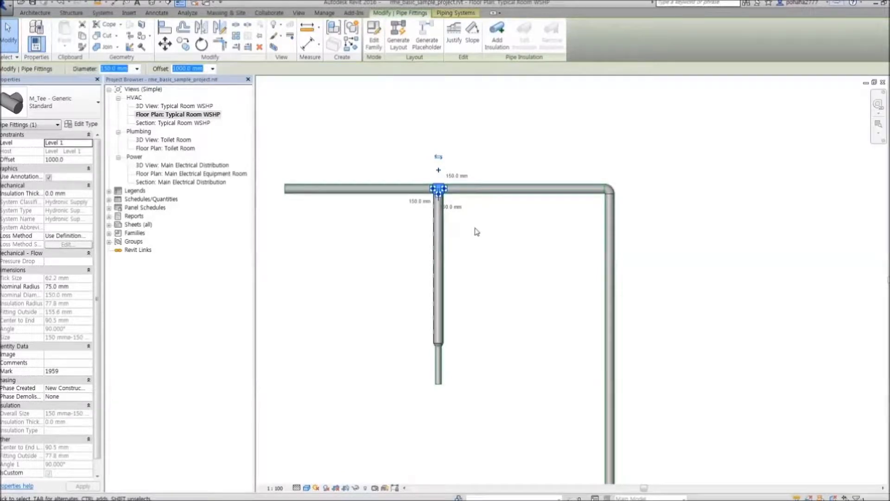
pyautogui.press('Escape')
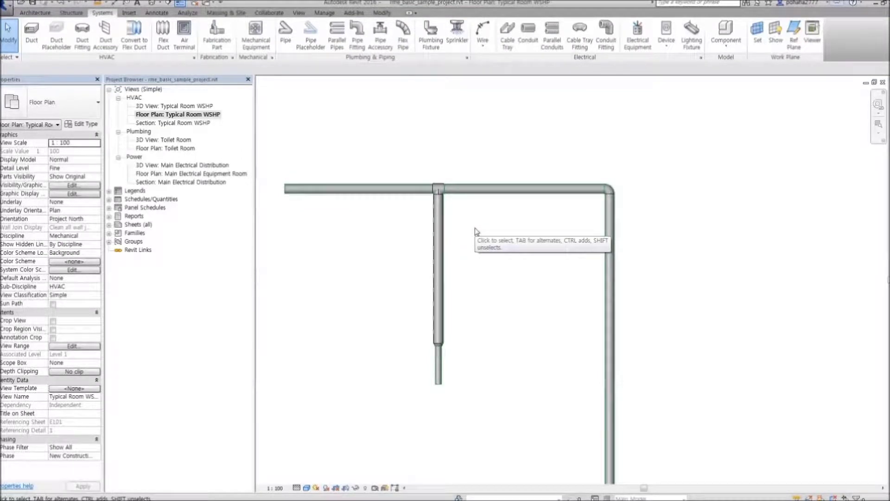
# Step: Place M_Cap - Generic Standard fittings on the open end of the run's first segment and on the 100 mm branch end
pyautogui.click(355, 42)
pyautogui.click(63, 109)
pyautogui.click(284, 188)
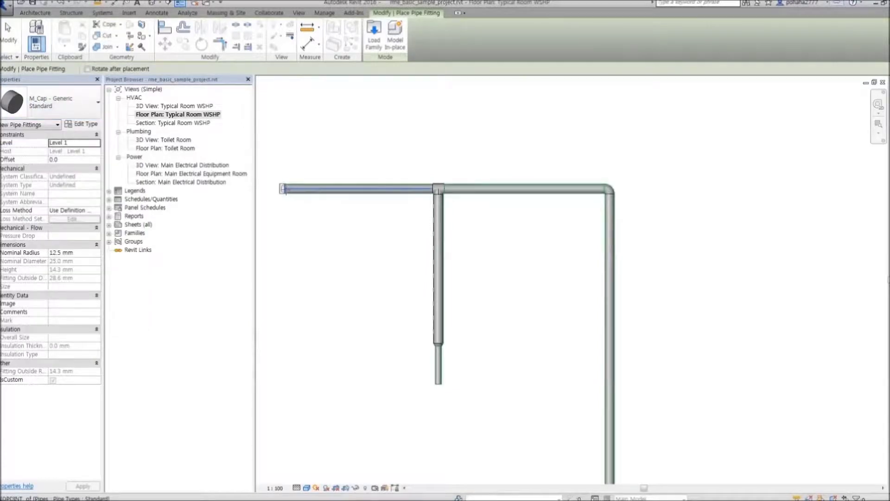
pyautogui.click(438, 385)
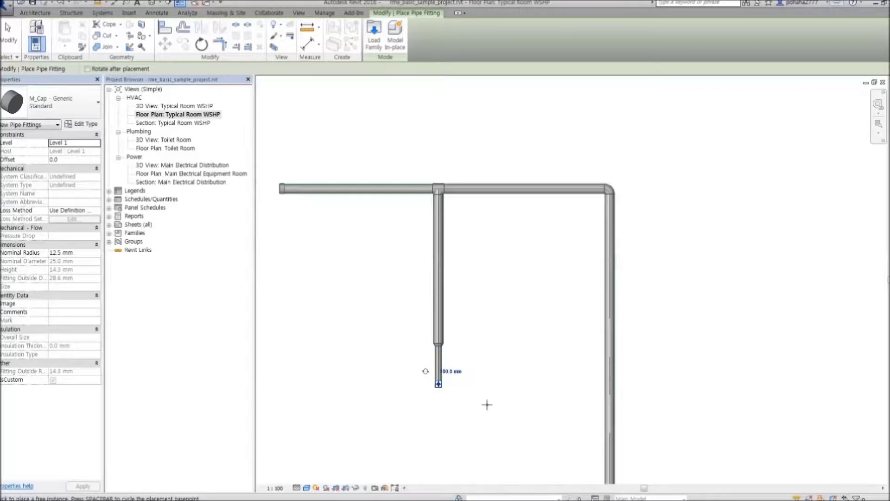
pyautogui.scroll(5, 445, 385)
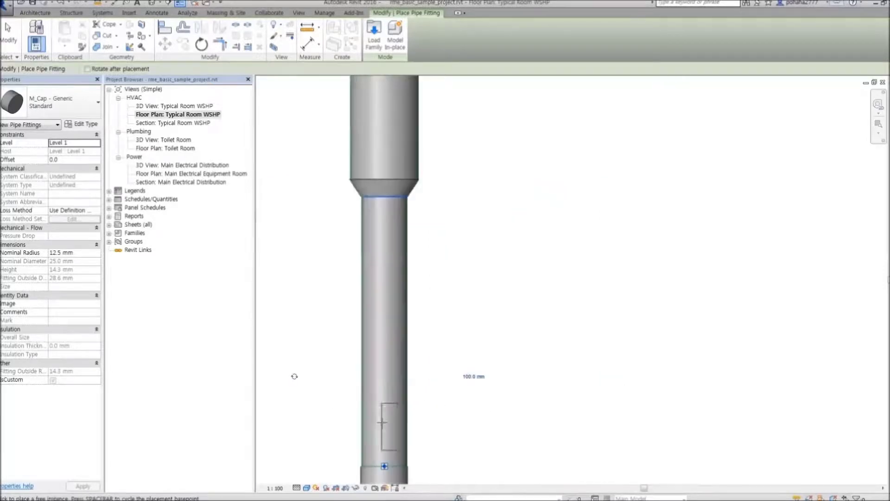
pyautogui.scroll(-6, 341, 304)
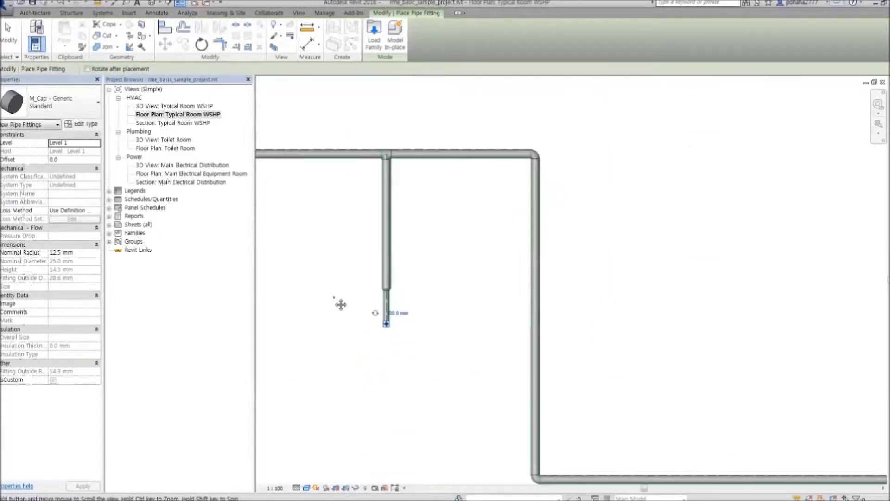
pyautogui.moveTo(341, 305); pyautogui.dragTo(379, 341, button='middle')
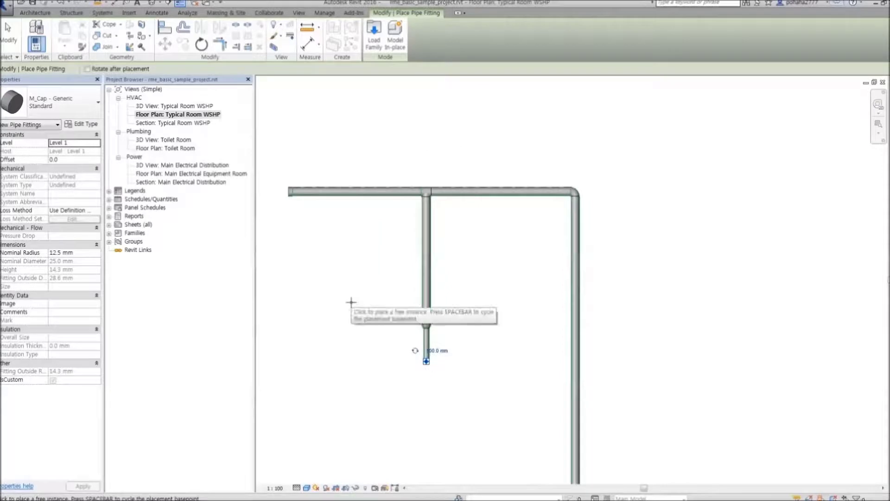
pyautogui.press('Escape')
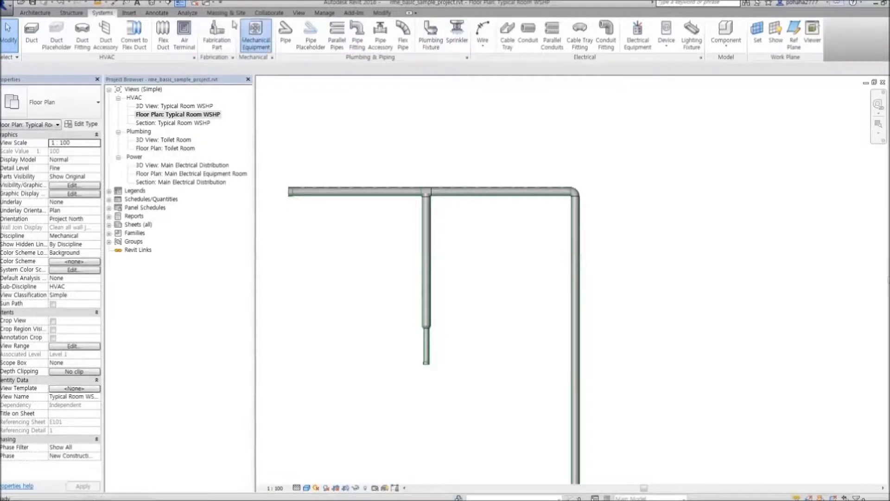
# Step: Place two 11 kW M_WSHP Horizontal High Efficiency units with left return and right discharge in the open area inside the pipe run
pyautogui.click(255, 34)
pyautogui.scroll(-2, 660, 290)
pyautogui.moveTo(672, 293); pyautogui.dragTo(440, 236, button='middle')
pyautogui.scroll(-2, 491, 239)
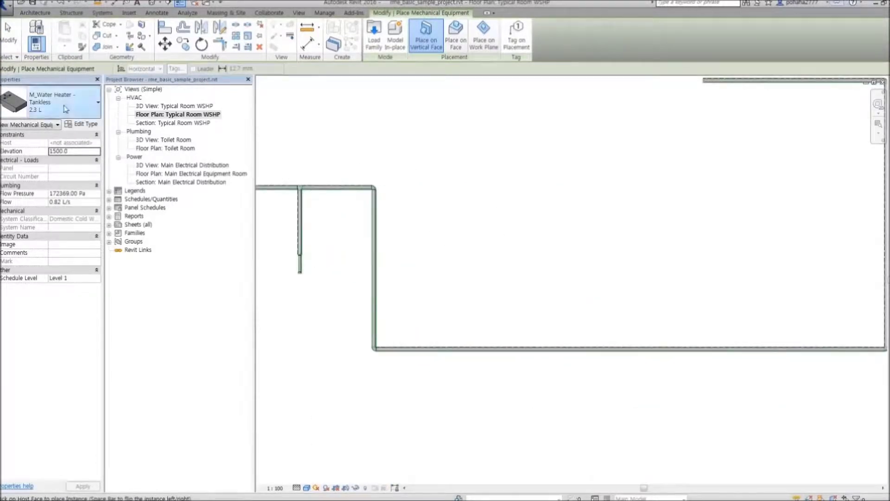
pyautogui.click(53, 114)
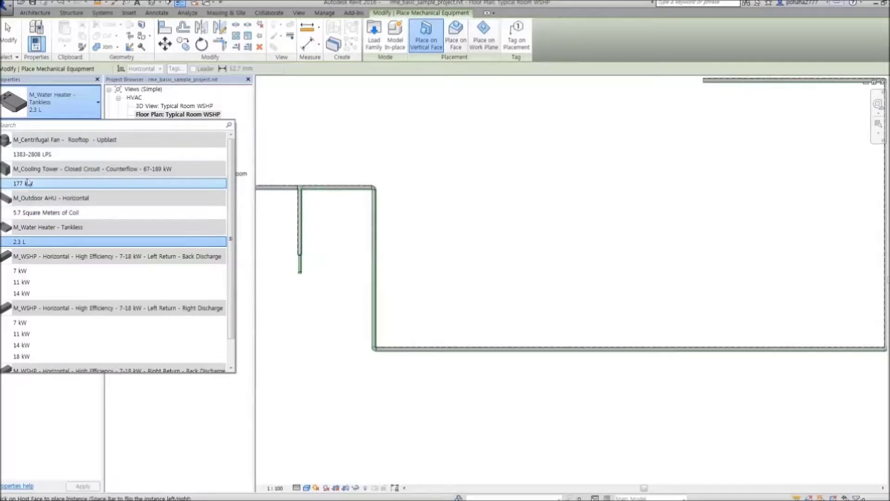
pyautogui.click(67, 334)
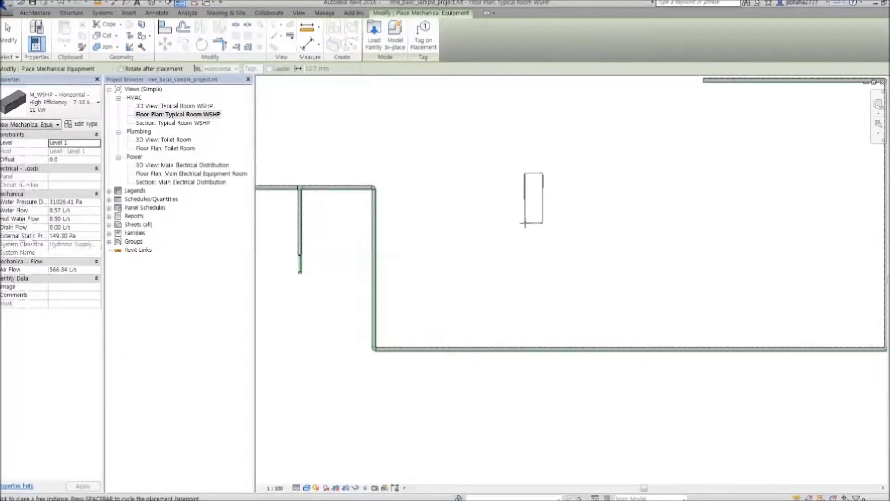
pyautogui.click(525, 224)
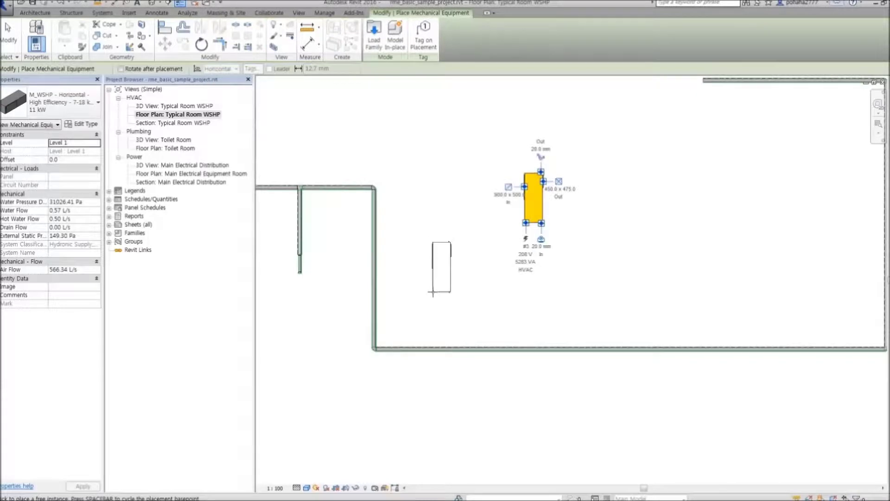
pyautogui.click(432, 292)
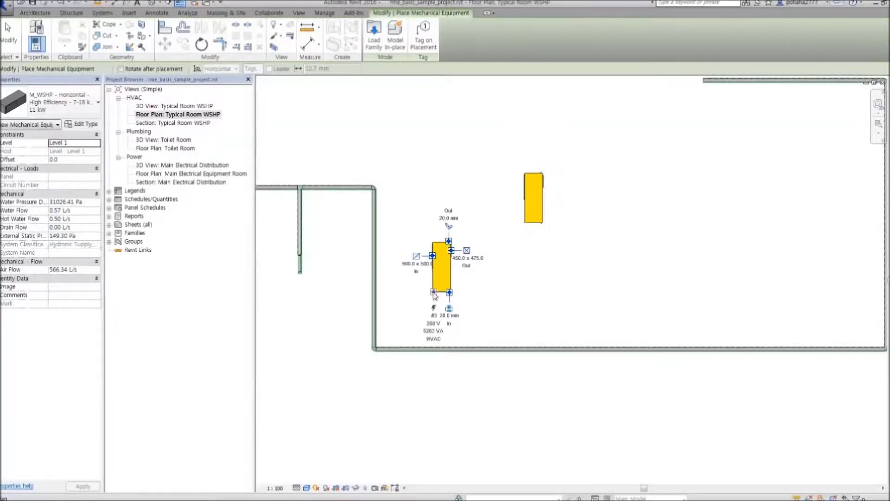
pyautogui.press('Escape')
pyautogui.press('Escape')
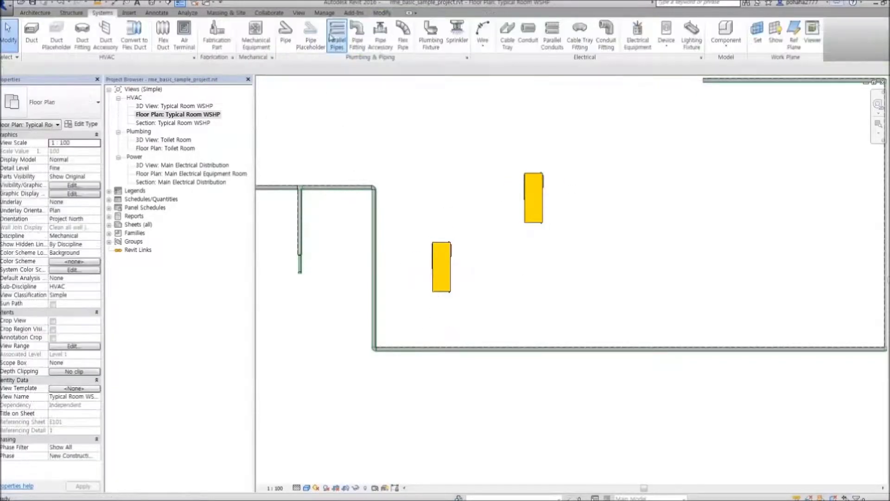
pyautogui.click(379, 41)
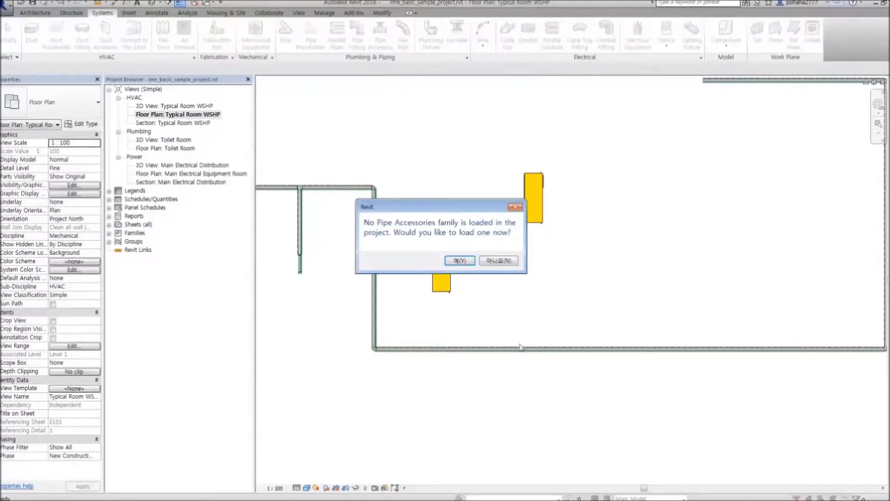
pyautogui.press('Escape')
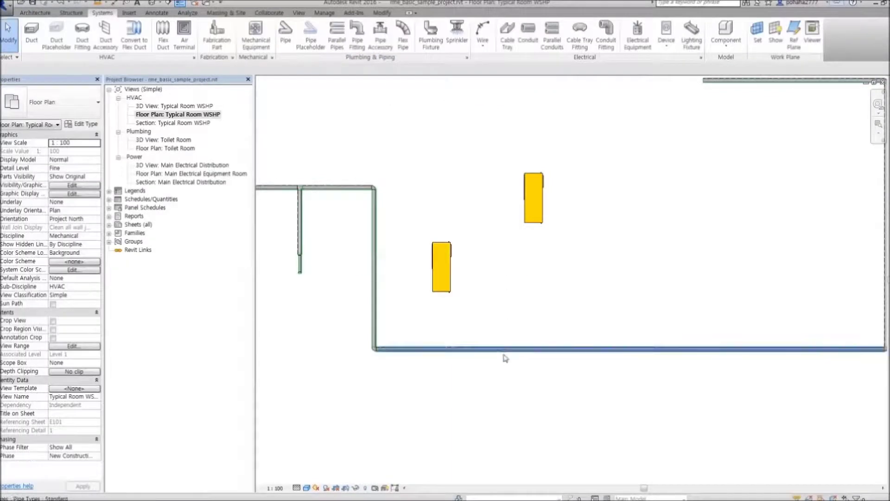
pyautogui.scroll(-1, 505, 337)
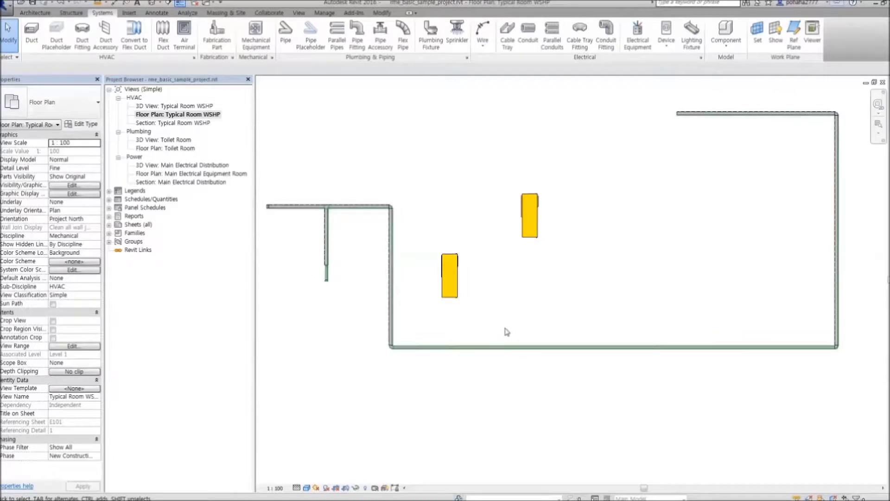
pyautogui.moveTo(527, 327); pyautogui.dragTo(529, 343, button='middle')
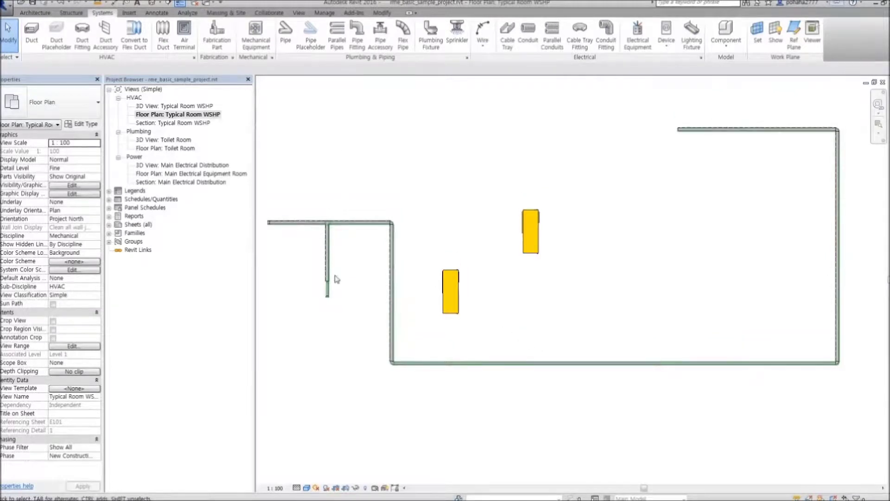
# Step: Draw a two-segment 100 mm pipe inside the large run, going up and turning left toward the heat pump units, and end the Pipe command
pyautogui.click(286, 32)
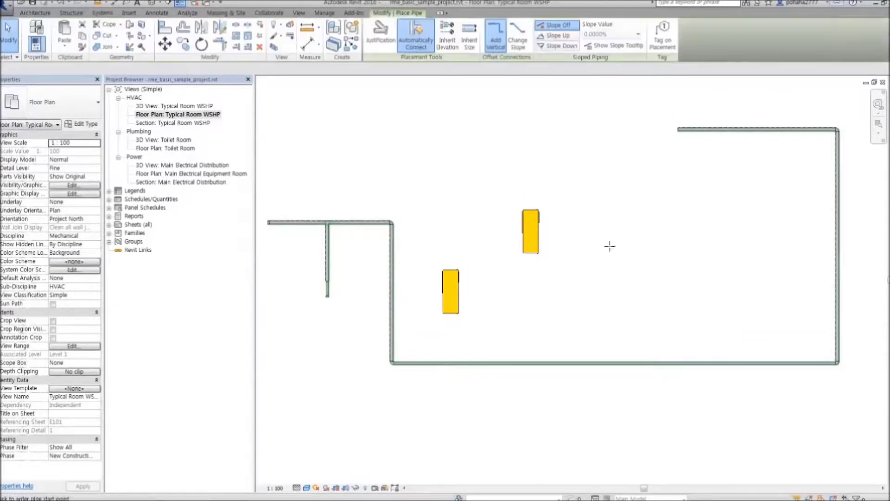
pyautogui.click(665, 309)
pyautogui.click(662, 181)
pyautogui.click(596, 179)
pyautogui.press('Escape')
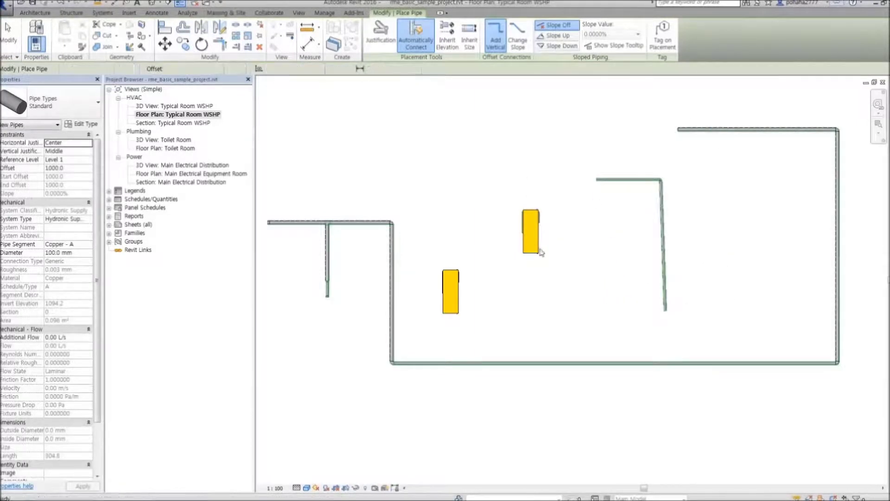
pyautogui.press('Escape')
# Step: Place three more 11 kW M_WSHP Horizontal High Efficiency units, one inside the pipe run and two below it at either end
pyautogui.click(256, 34)
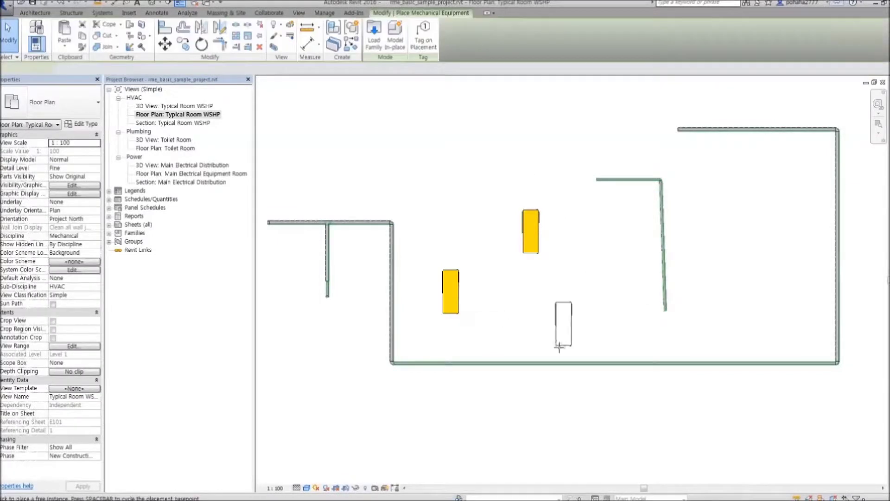
pyautogui.click(567, 326)
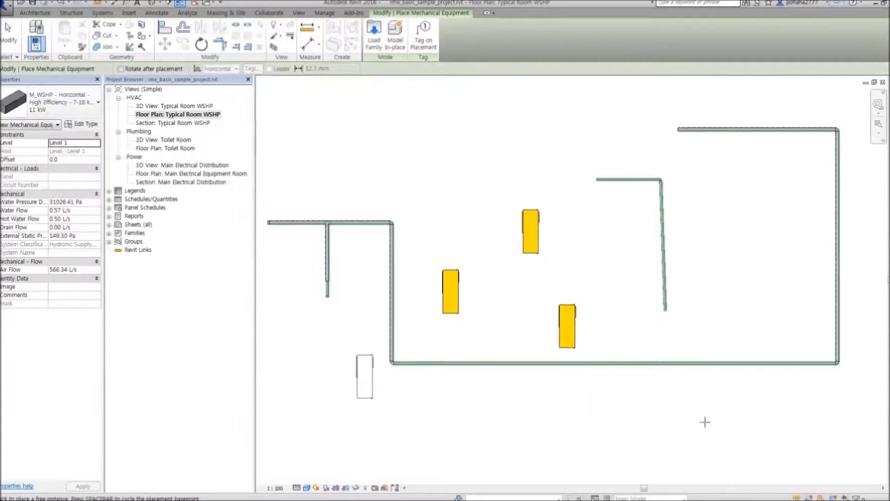
pyautogui.click(731, 424)
pyautogui.press('Escape')
pyautogui.press('Escape')
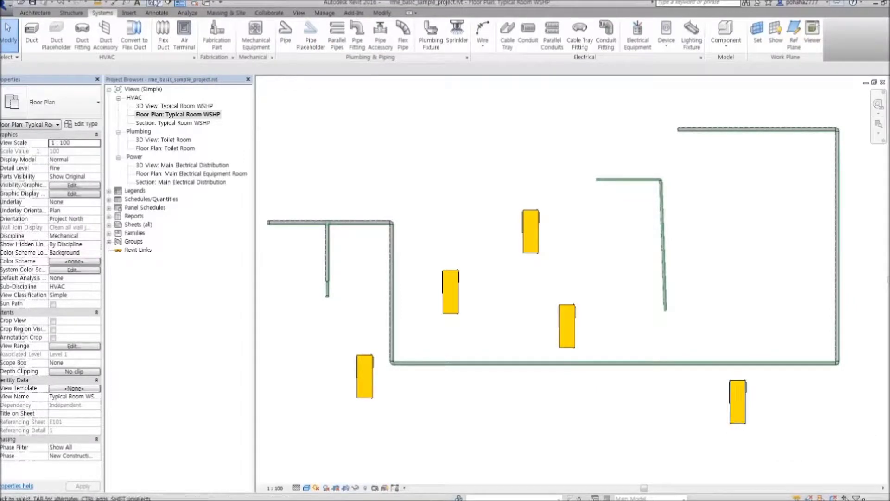
# Step: Open the default 3D view and set its detail level to Fine and its visual style to Consistent Colors
pyautogui.click(155, 4)
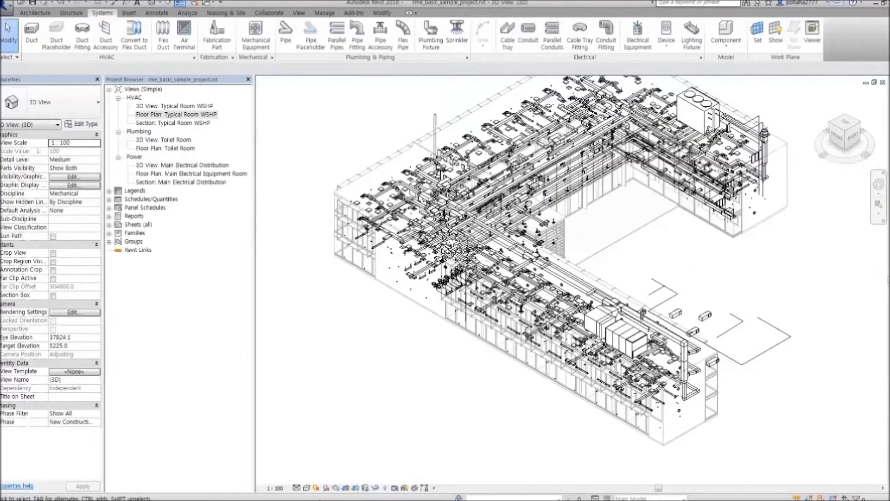
pyautogui.click(297, 488)
pyautogui.click(312, 487)
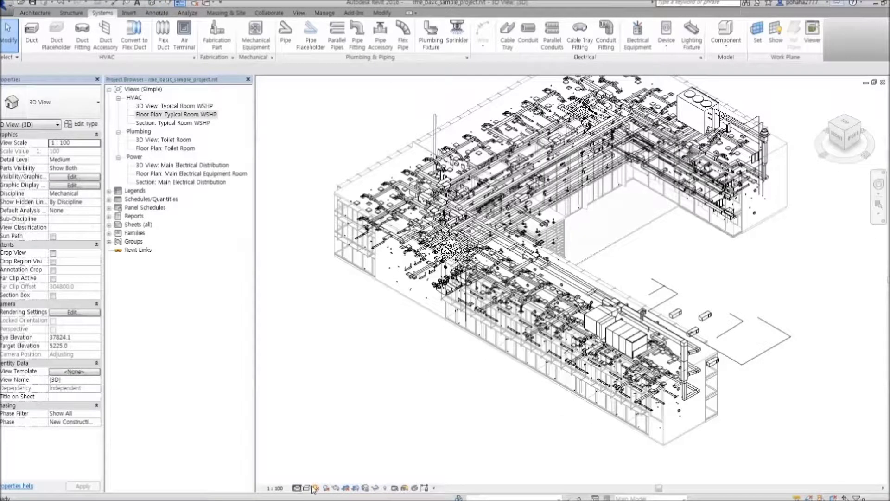
pyautogui.click(315, 487)
pyautogui.click(307, 488)
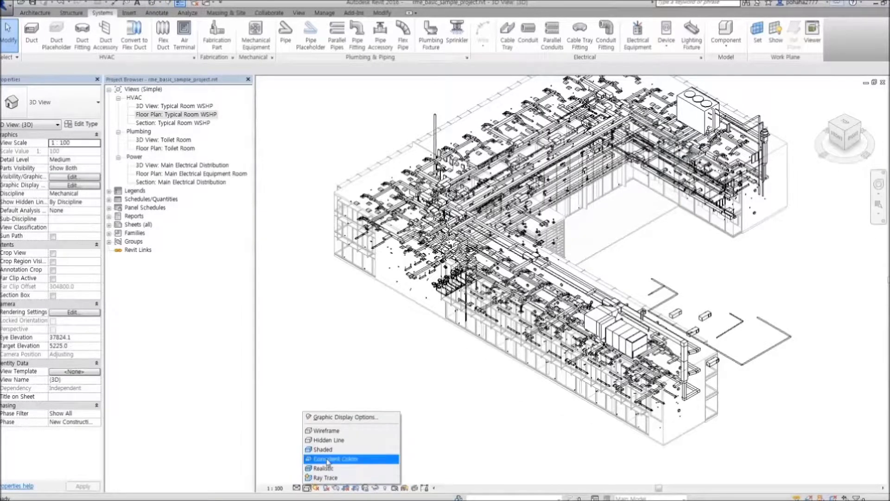
pyautogui.click(326, 460)
# Step: Examine the building's ducts, flex ducts and a circuit breaker switchboard in 3D, and return to the Typical Room WSHP floor plan
pyautogui.scroll(4, 422, 190)
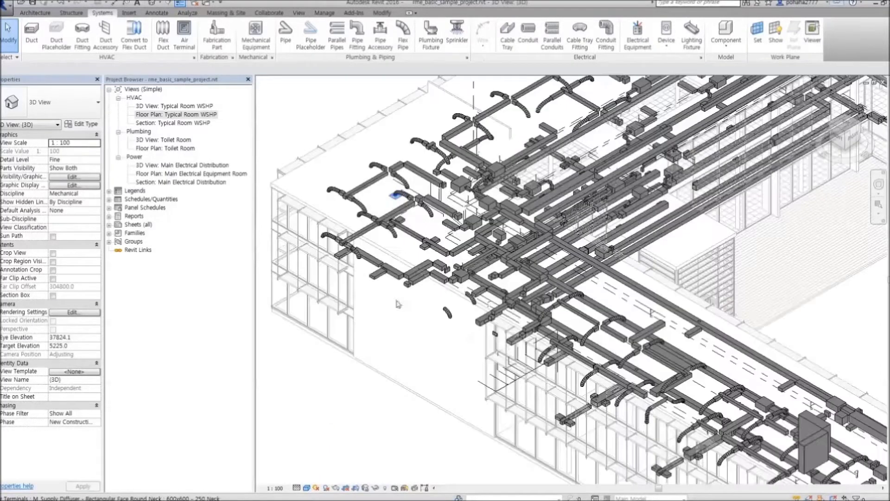
pyautogui.scroll(3, 533, 221)
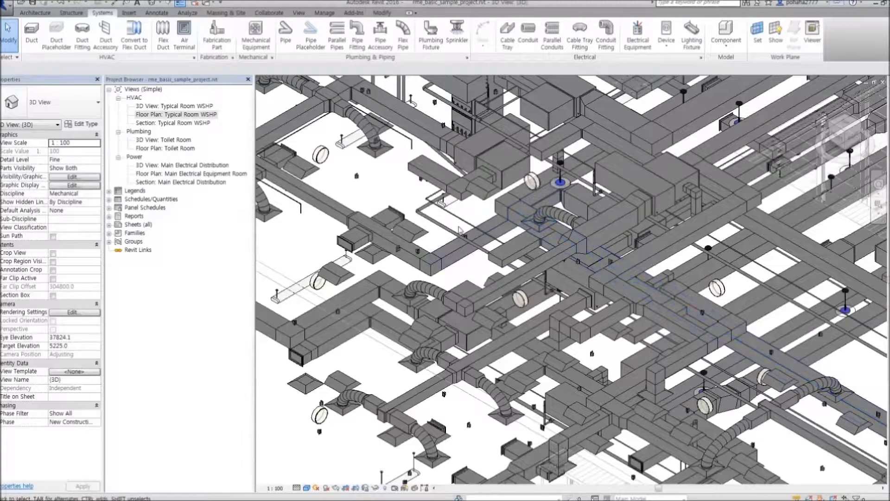
pyautogui.scroll(2, 533, 221)
pyautogui.scroll(2, 536, 250)
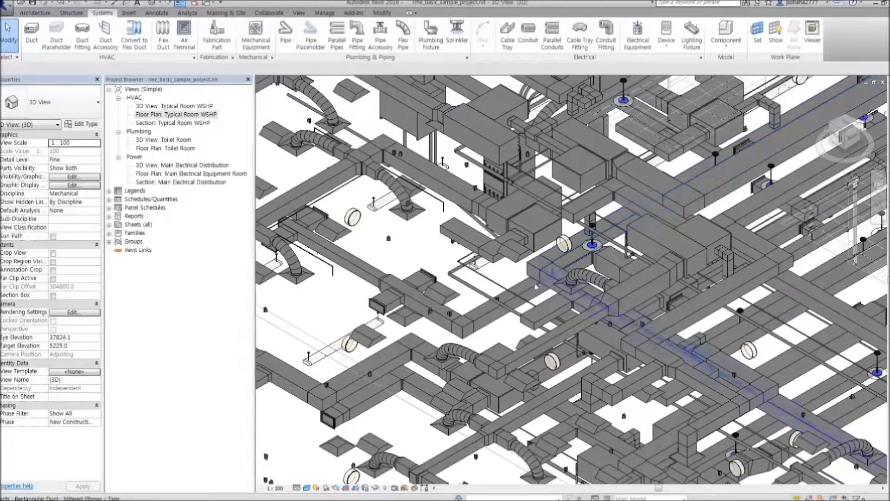
pyautogui.scroll(4, 340, 269)
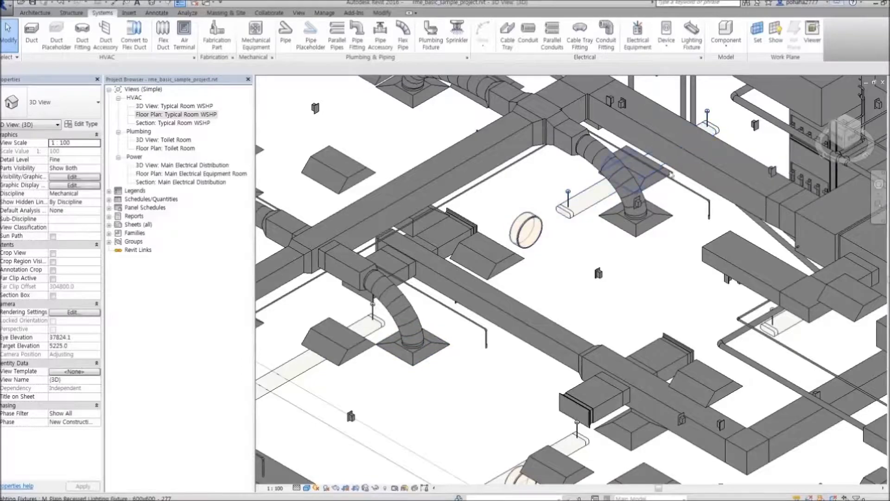
pyautogui.moveTo(670, 174); pyautogui.dragTo(443, 300, button='middle')
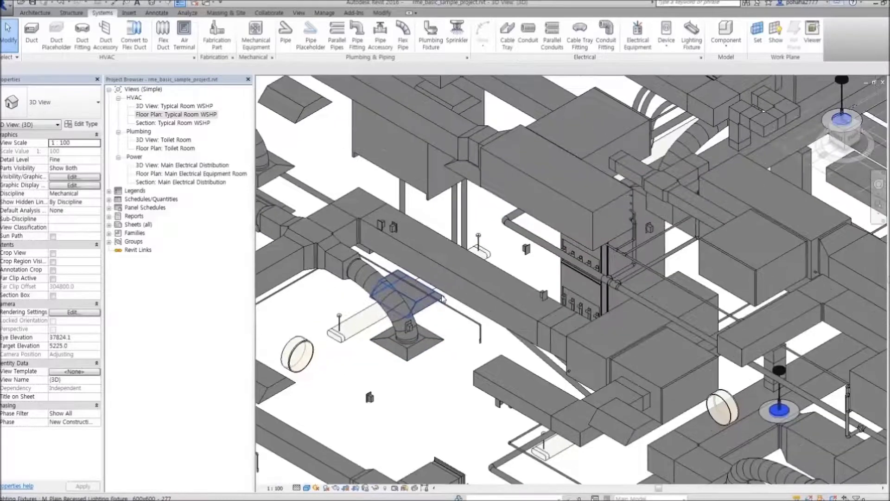
pyautogui.click(596, 281)
pyautogui.scroll(-3, 596, 281)
pyautogui.moveTo(724, 290); pyautogui.dragTo(502, 140, button='middle')
pyautogui.scroll(-2, 511, 251)
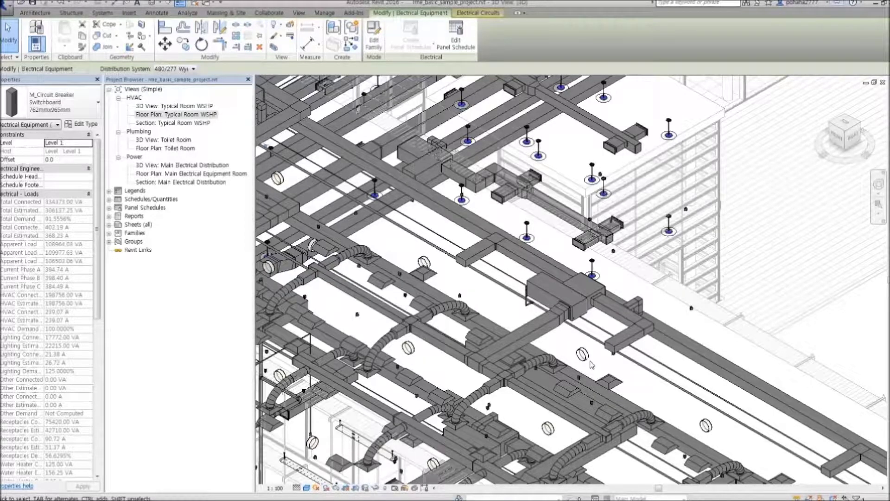
pyautogui.doubleClick(195, 115)
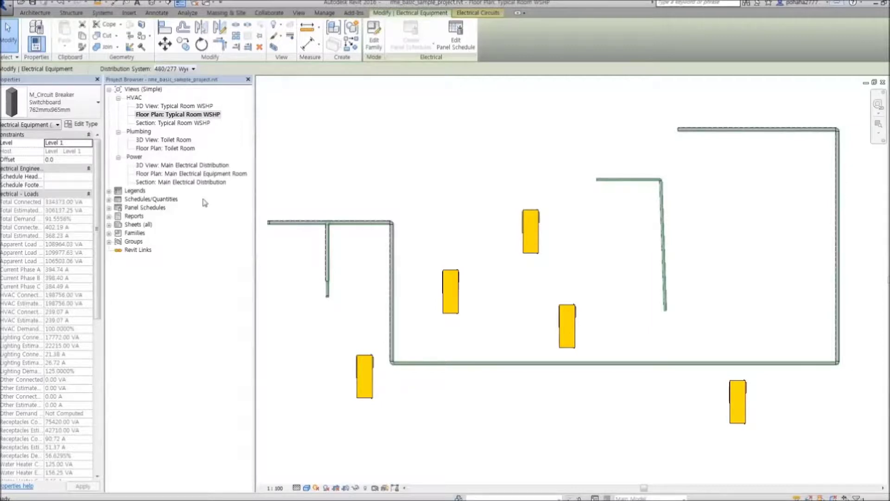
# Step: In the 3D view, select the ducts, pipes and fixtures in a section of the front wing and start an interference check on them
pyautogui.click(151, 5)
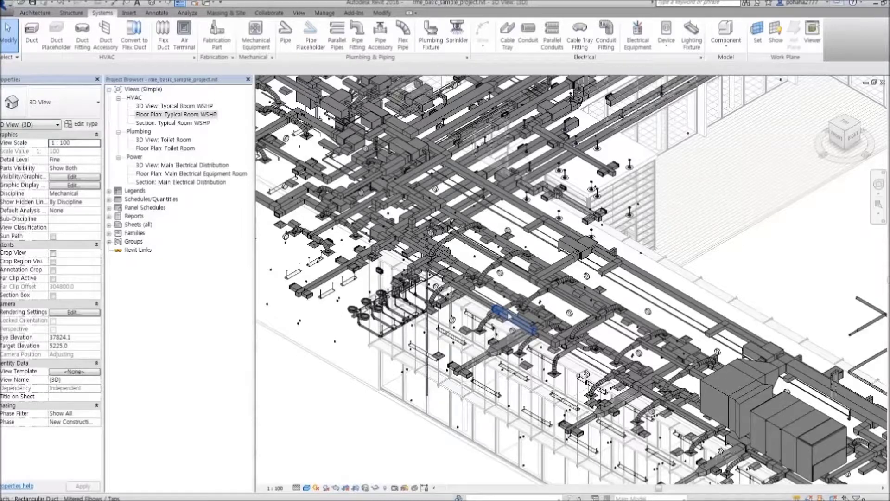
pyautogui.moveTo(371, 456); pyautogui.dragTo(648, 254)
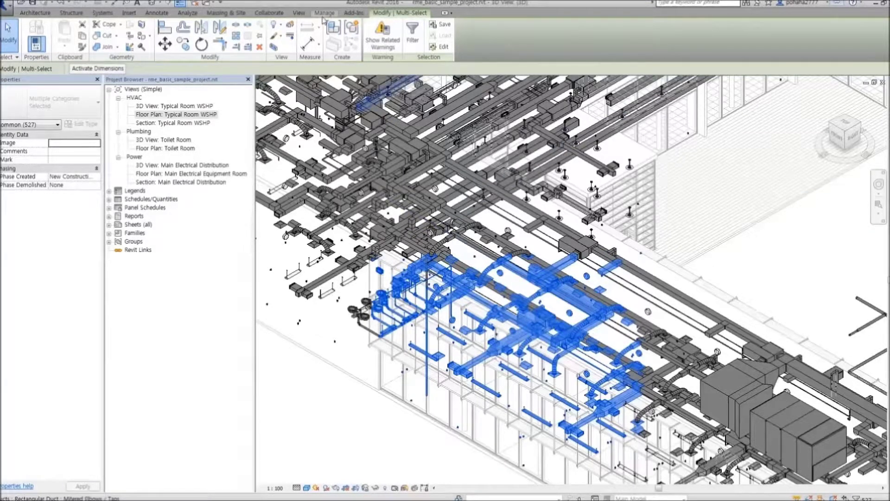
pyautogui.click(277, 16)
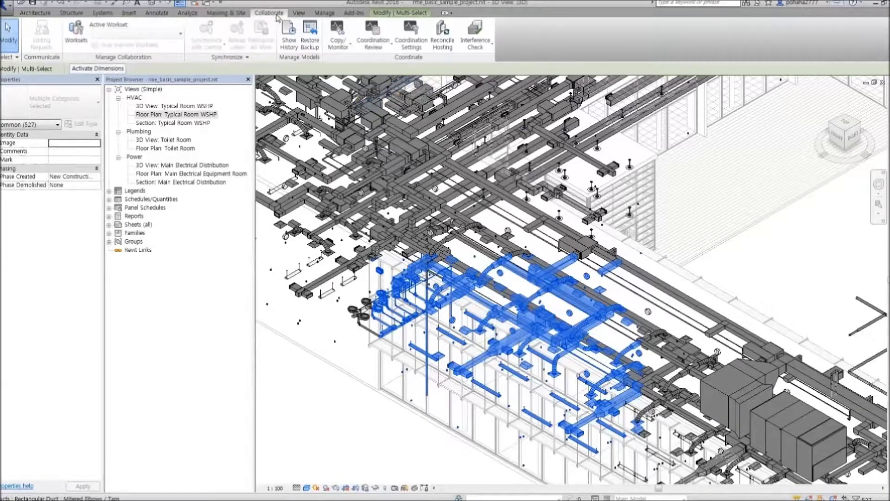
pyautogui.click(476, 51)
pyautogui.click(507, 60)
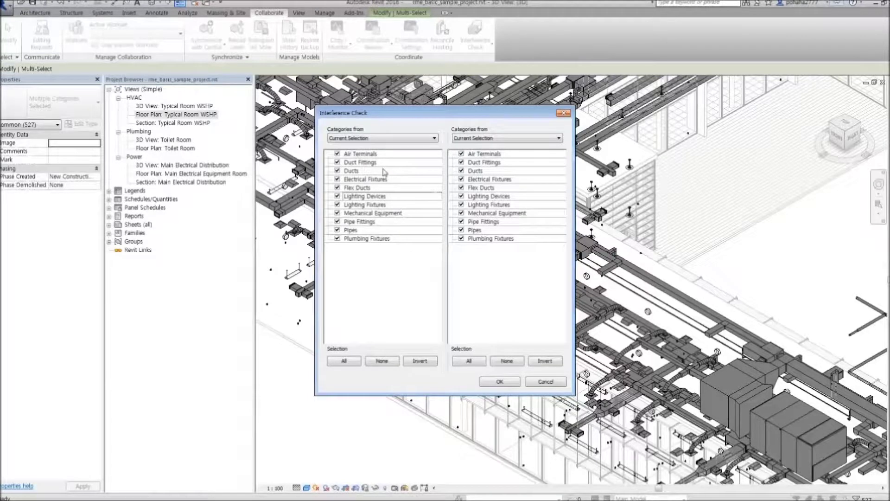
# Step: Exclude Lighting Devices, Lighting Fixtures, Mechanical Equipment, Pipe Fittings and Pipes from the first category set and run the interference check
pyautogui.click(337, 196)
pyautogui.click(337, 204)
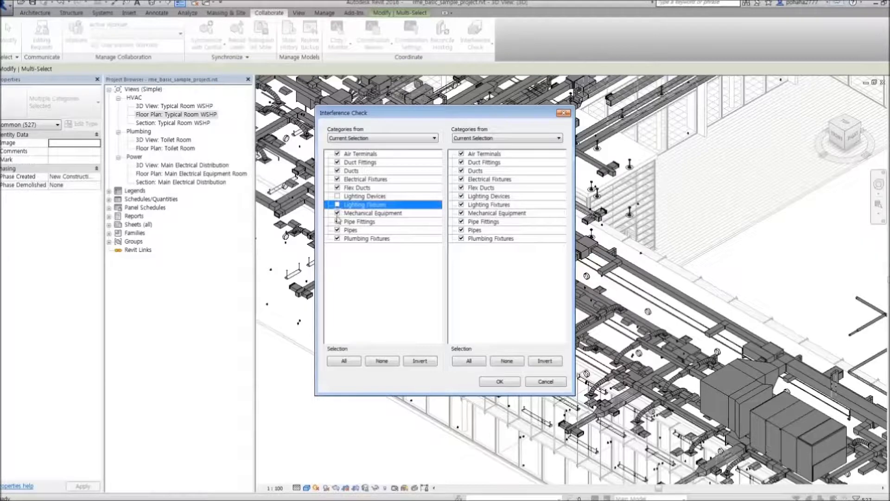
pyautogui.click(337, 213)
pyautogui.click(337, 222)
pyautogui.click(337, 229)
pyautogui.click(338, 238)
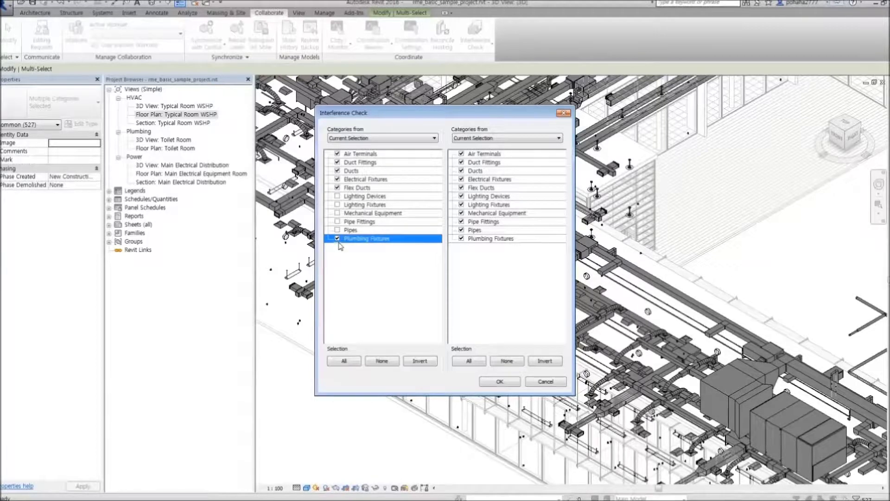
pyautogui.click(499, 381)
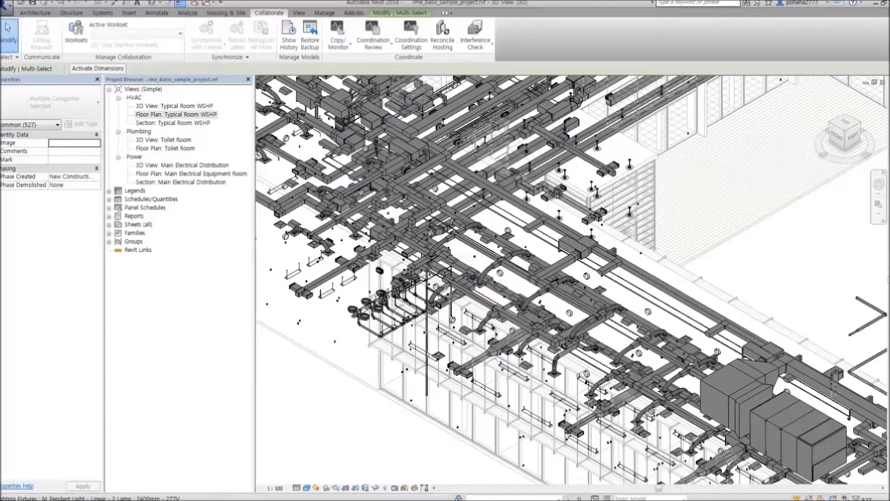
# Step: Highlight the clashing rectangular duct and the standard pipe from the interference report and examine where they intersect in the model
pyautogui.moveTo(661, 153); pyautogui.dragTo(807, 166)
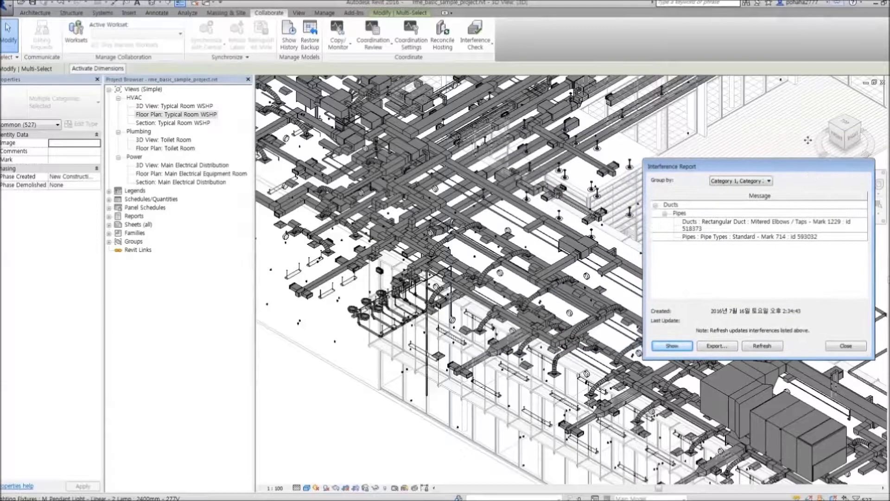
pyautogui.click(759, 228)
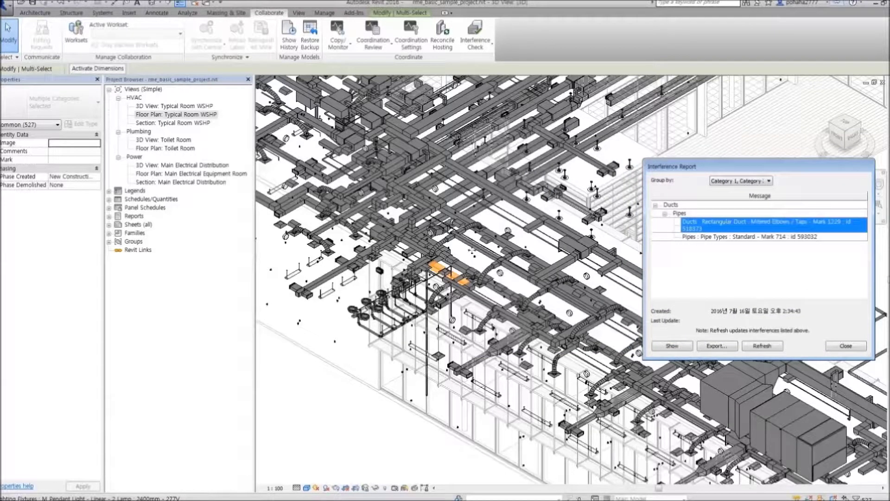
pyautogui.click(694, 238)
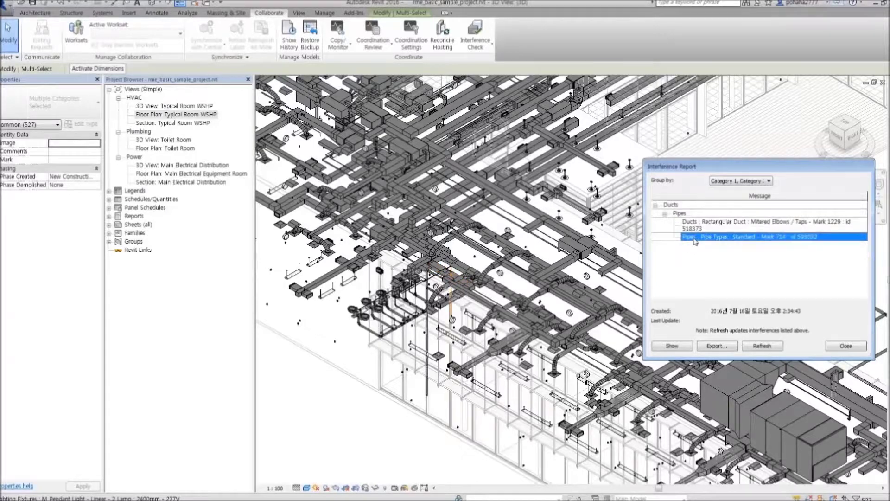
pyautogui.scroll(5, 472, 305)
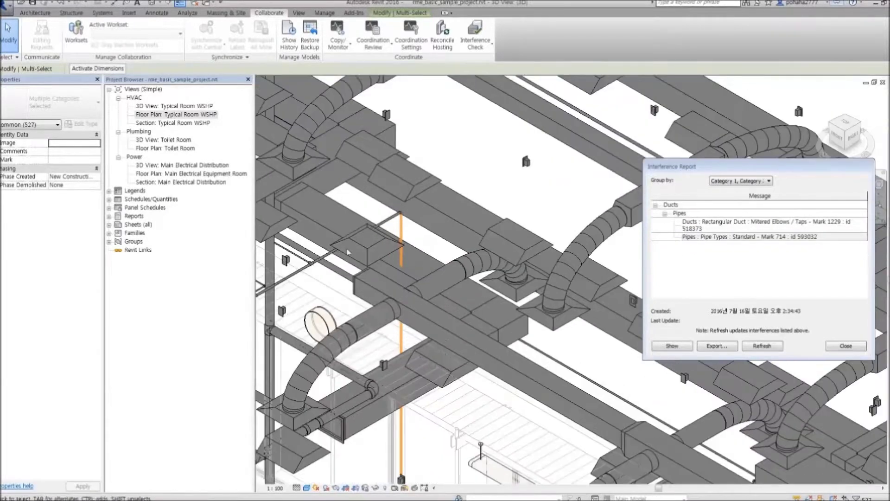
pyautogui.keyDown('shift'); pyautogui.moveTo(348, 252); pyautogui.dragTo(402, 267, button='middle'); pyautogui.keyUp('shift')
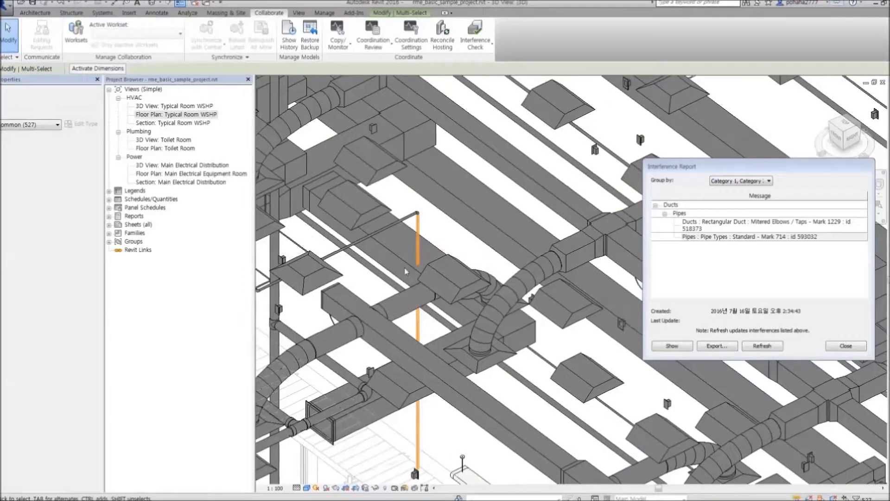
pyautogui.scroll(5, 402, 267)
pyautogui.scroll(-2, 421, 271)
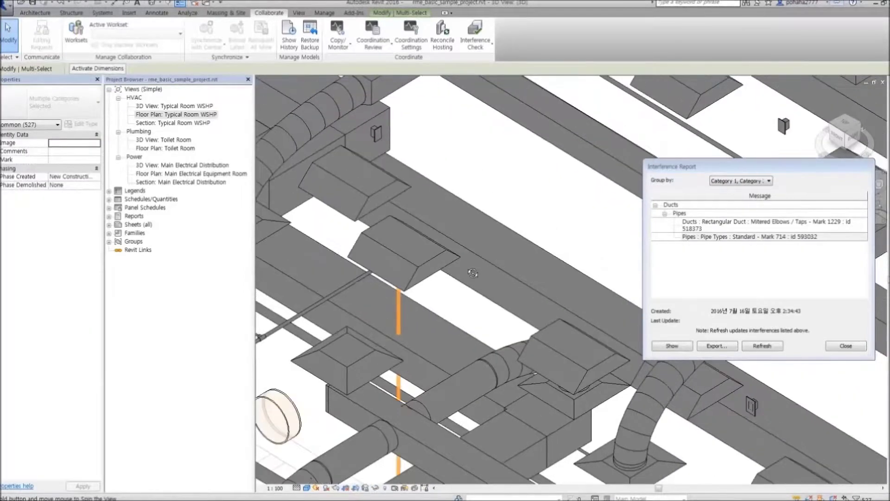
# Step: Highlight the reported pipe again and try to move this vertical pipe away from the duct it crosses
pyautogui.click(722, 229)
pyautogui.click(720, 237)
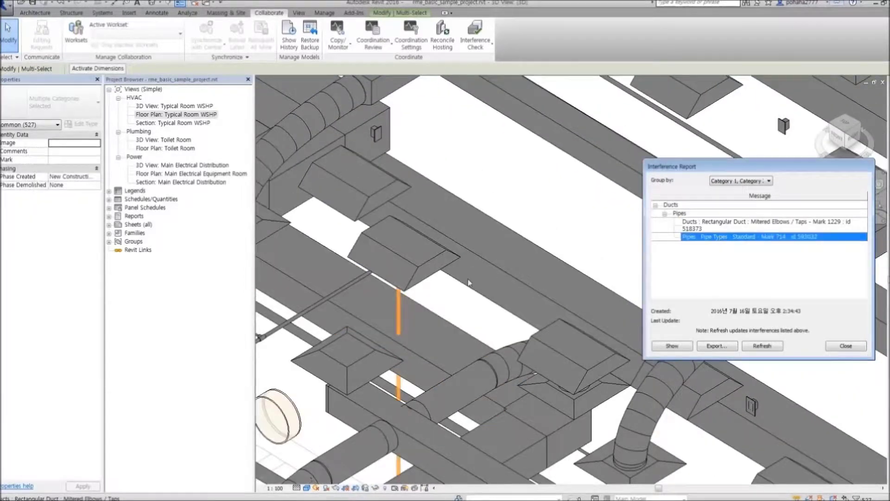
pyautogui.scroll(2, 510, 209)
pyautogui.moveTo(501, 218); pyautogui.dragTo(490, 274, button='middle')
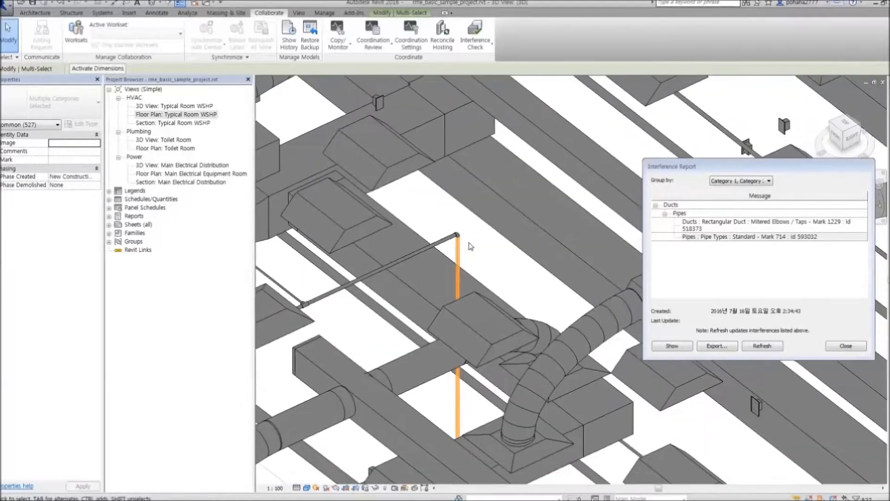
pyautogui.click(457, 264)
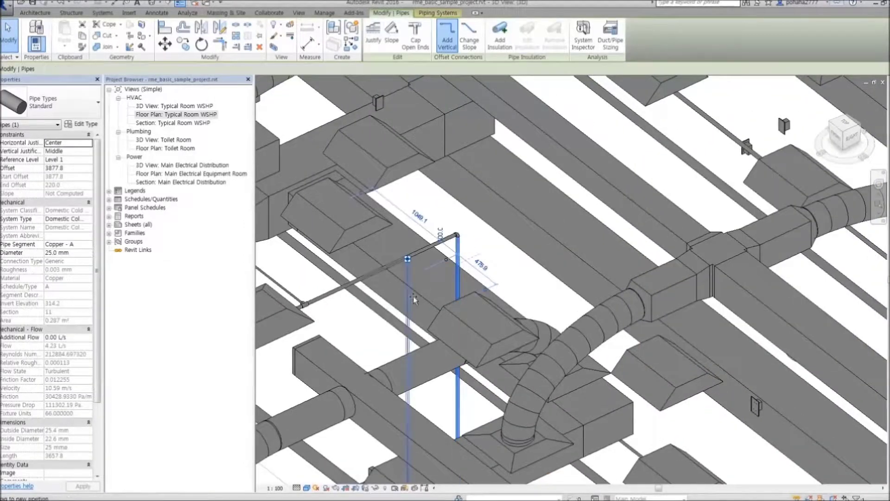
pyautogui.click(499, 274)
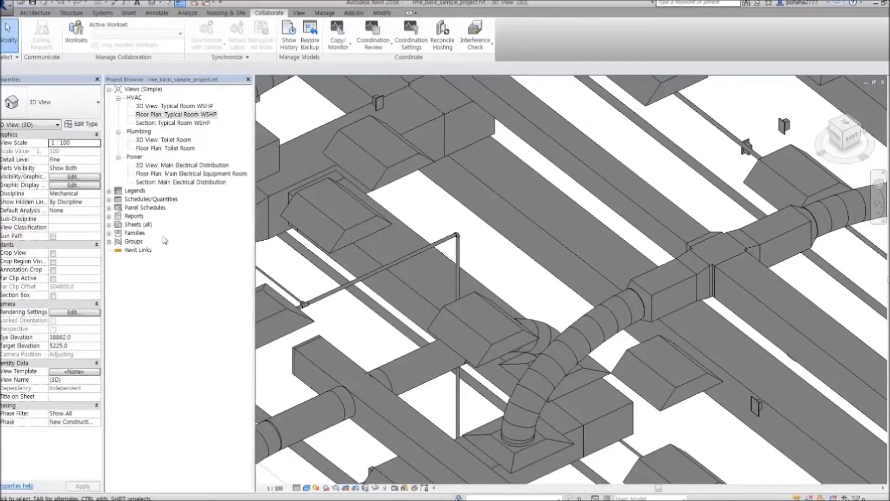
# Step: Open sheet E101 - Electrical Power Riser Diagram and inspect its A0 metric title block
pyautogui.doubleClick(139, 224)
pyautogui.doubleClick(152, 233)
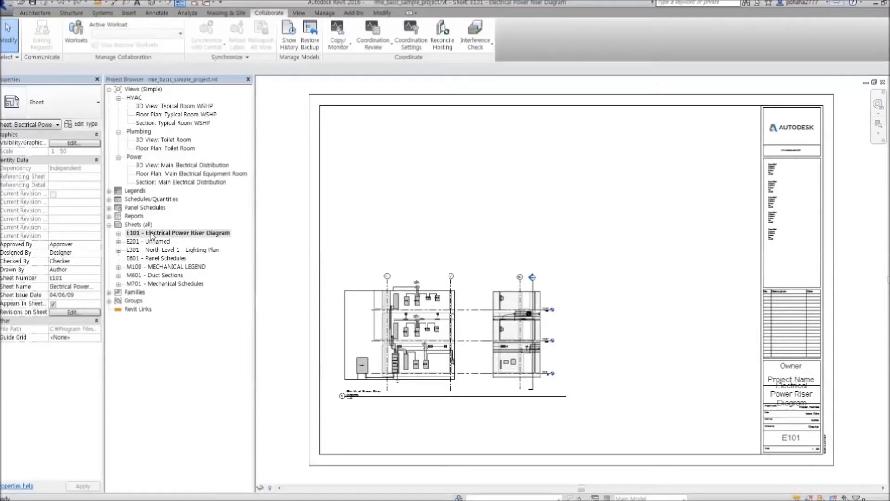
pyautogui.click(322, 115)
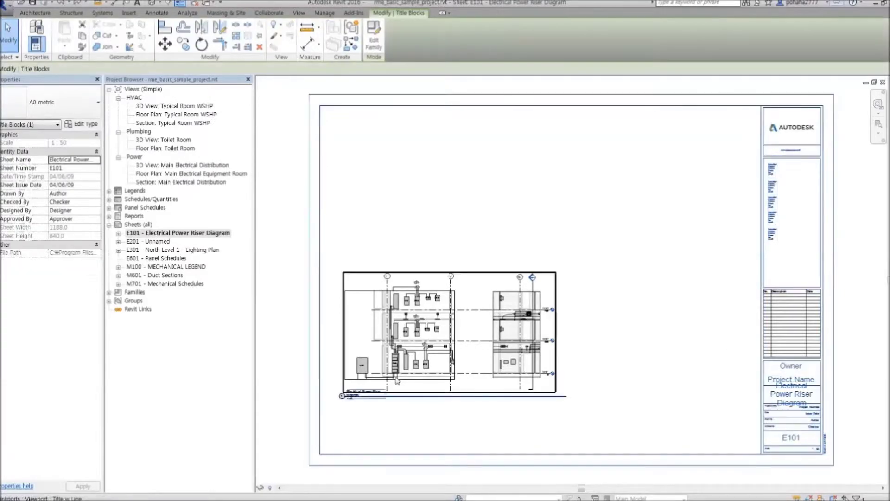
# Step: Place the Section: Typical Room WSHP view on the sheet above the power riser diagram
pyautogui.click(187, 124)
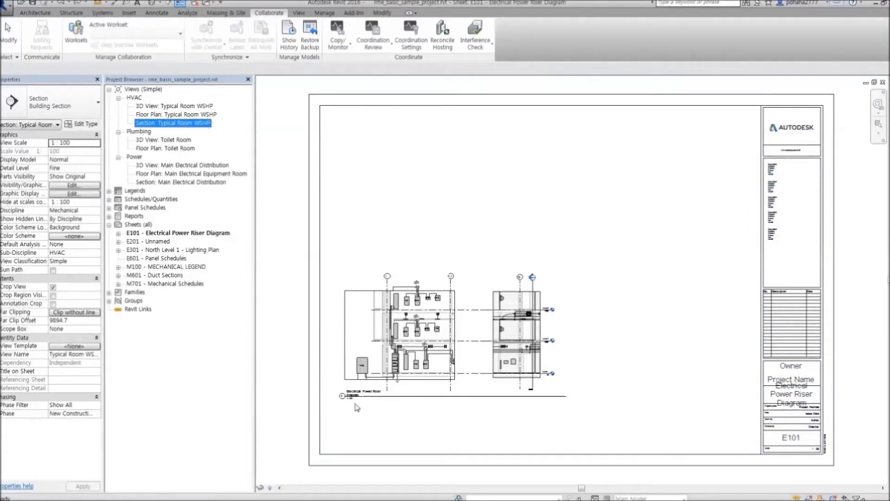
pyautogui.moveTo(188, 126); pyautogui.dragTo(547, 190)
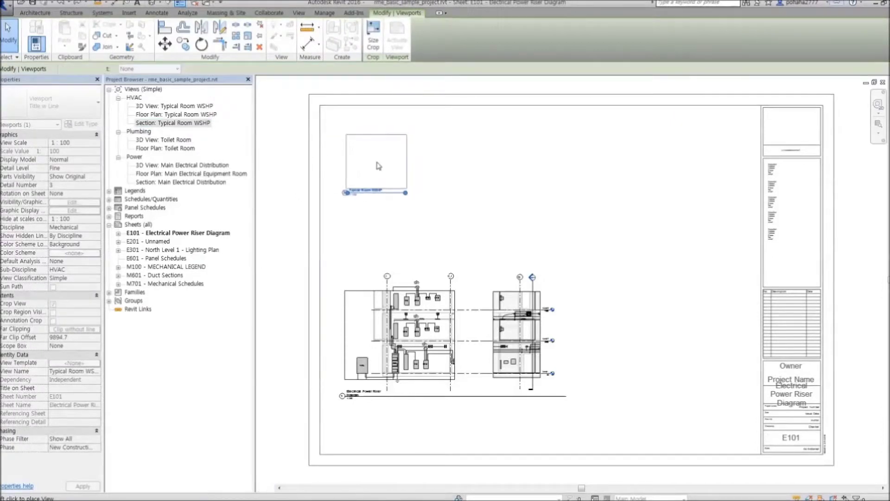
pyautogui.click(378, 165)
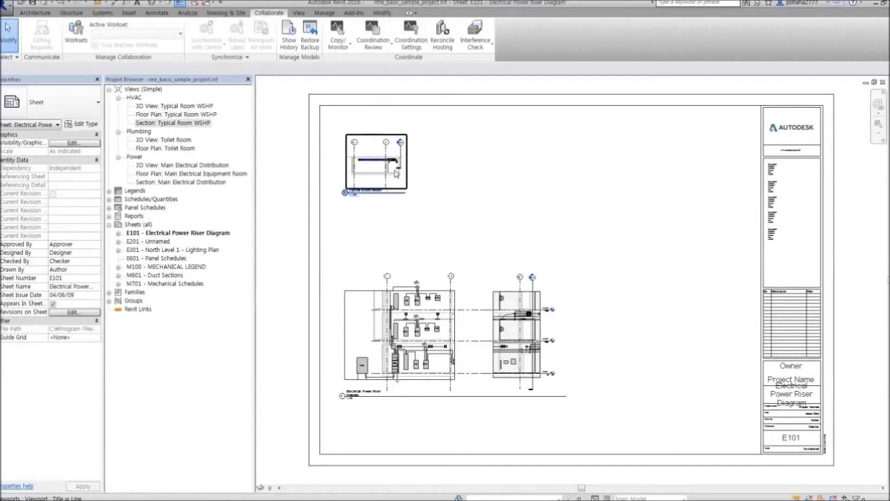
# Step: Open the Level 2 HVAC Zone Schedule and the Mechanical Equipment Schedule to review their contents
pyautogui.click(148, 198)
pyautogui.click(109, 200)
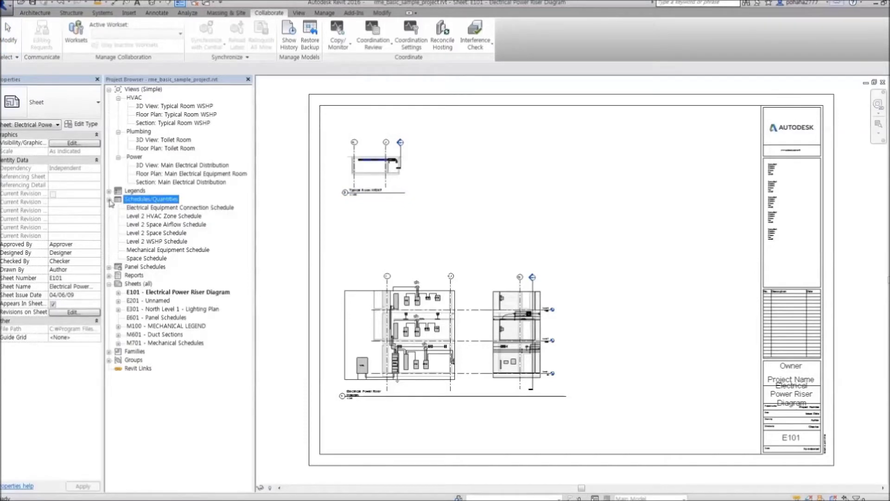
pyautogui.click(173, 216)
pyautogui.doubleClick(173, 218)
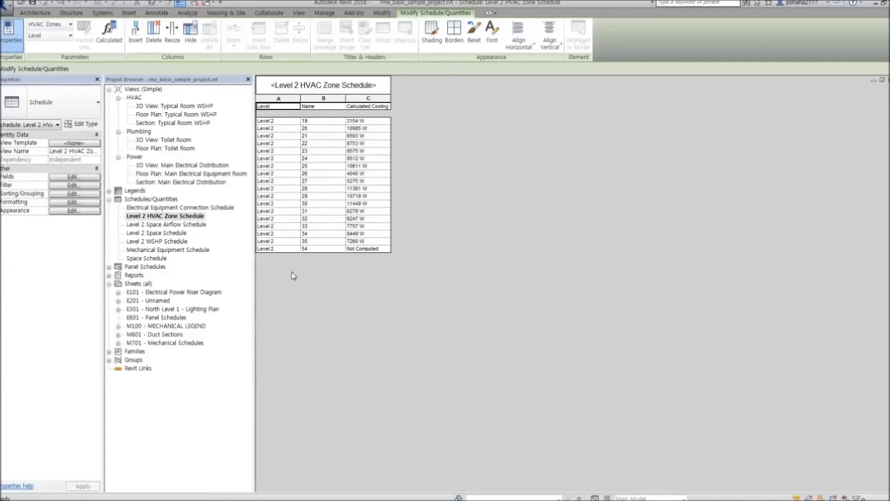
pyautogui.doubleClick(204, 253)
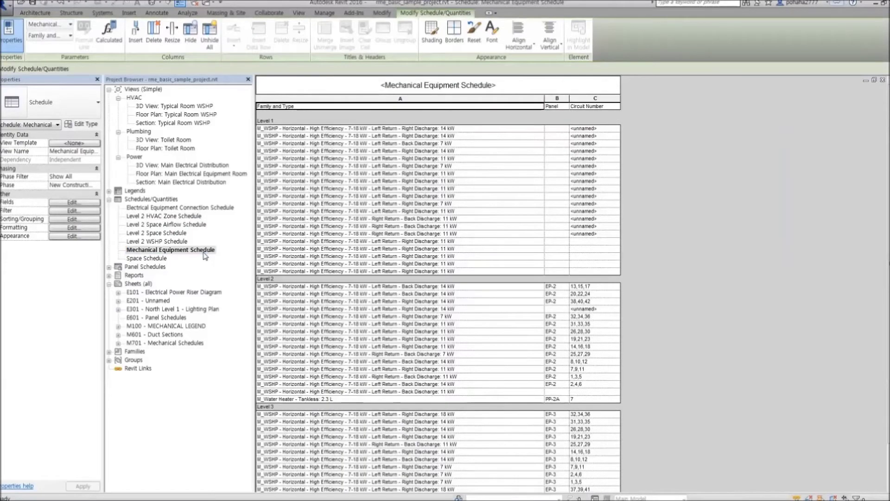